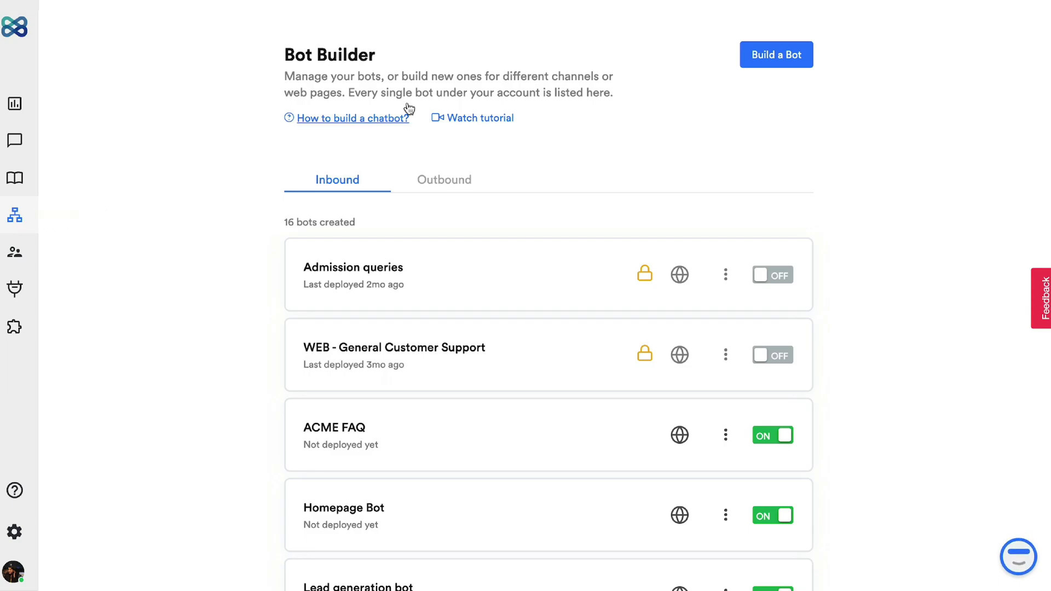
Step: Create a blank inbound bot for the website channel, without a template
{"action": "left_click", "coordinate": [785, 55]}
{"action": "left_click", "coordinate": [764, 90]}
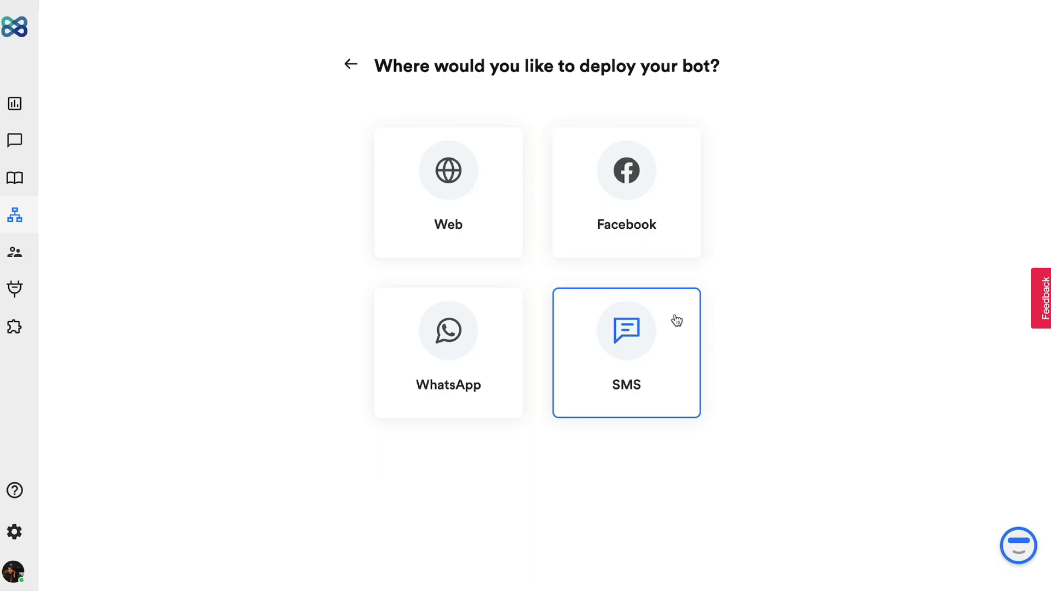
{"action": "left_click", "coordinate": [500, 204]}
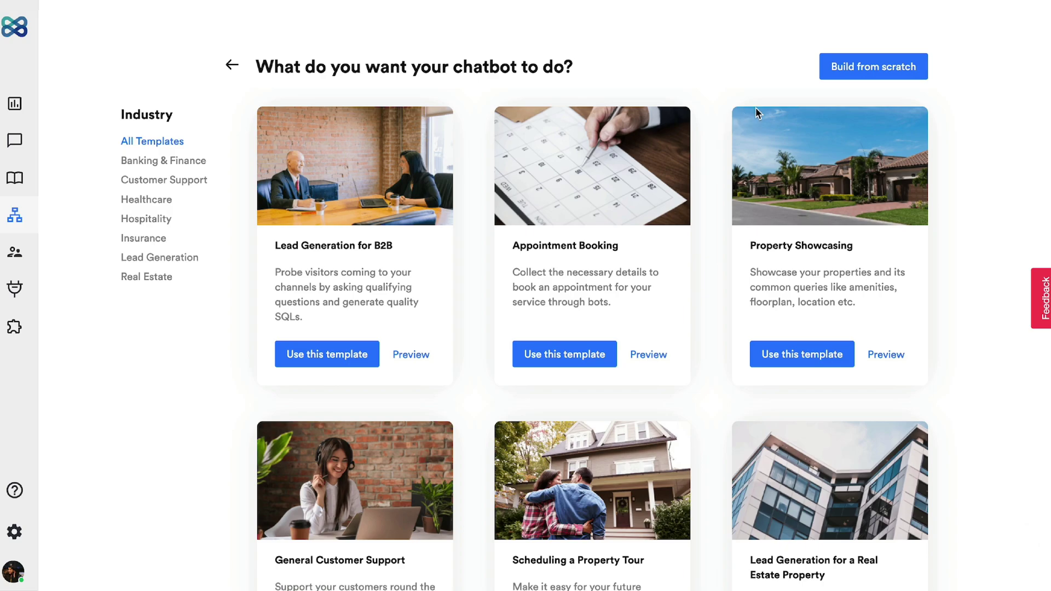
{"action": "left_click", "coordinate": [848, 74]}
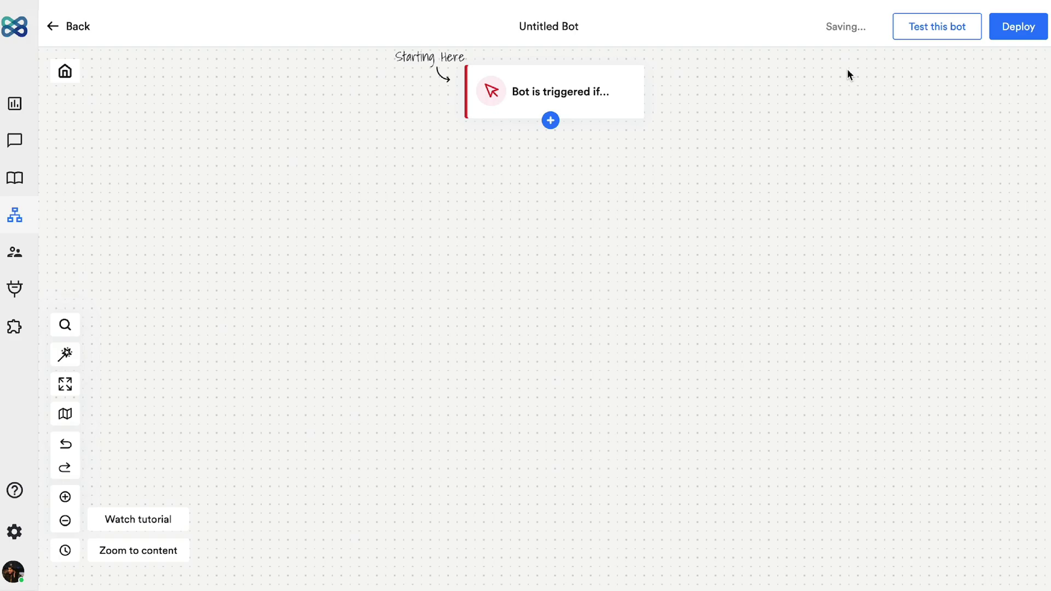
Step: Rename the Untitled Bot to 'Lead generation' and bring up the step types under the trigger
{"action": "left_click", "coordinate": [567, 27]}
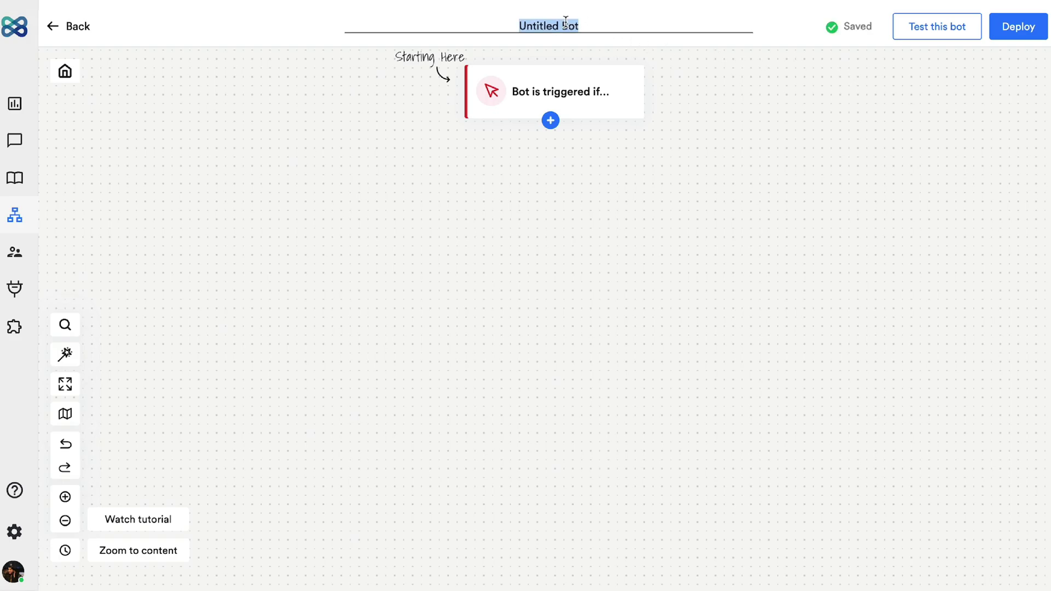
{"action": "type", "text": "Lead generation"}
{"action": "key", "text": "Return"}
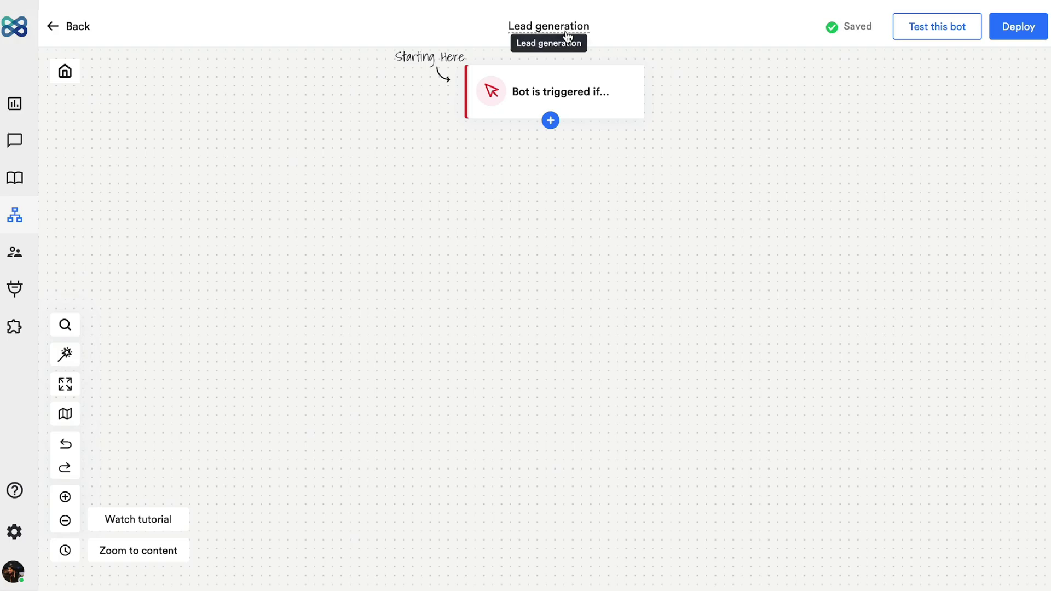
{"action": "left_click", "coordinate": [550, 121]}
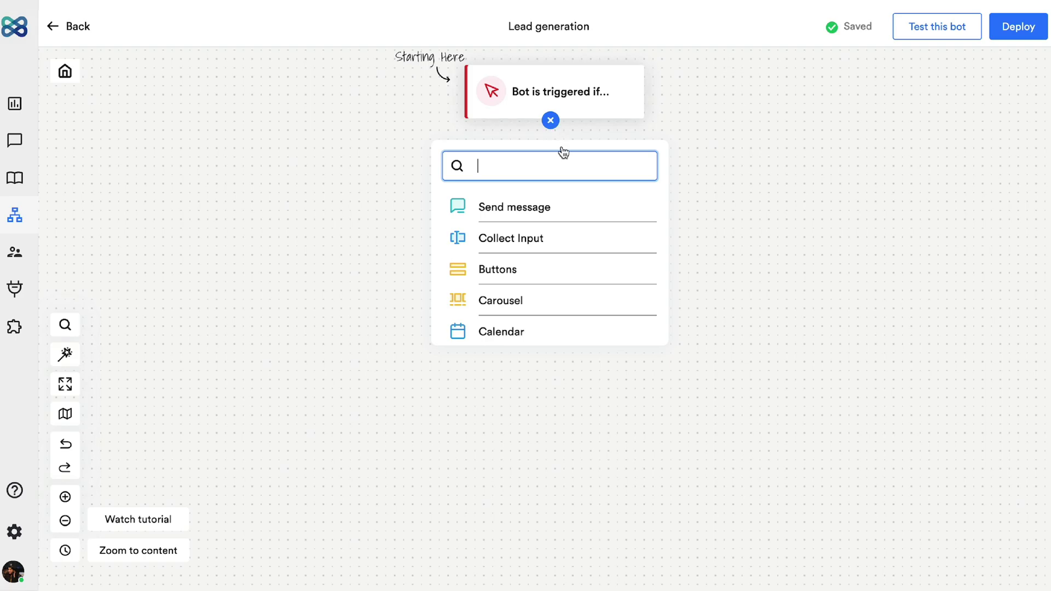
{"action": "scroll", "coordinate": [596, 237], "scroll_direction": "down", "scroll_amount": 10}
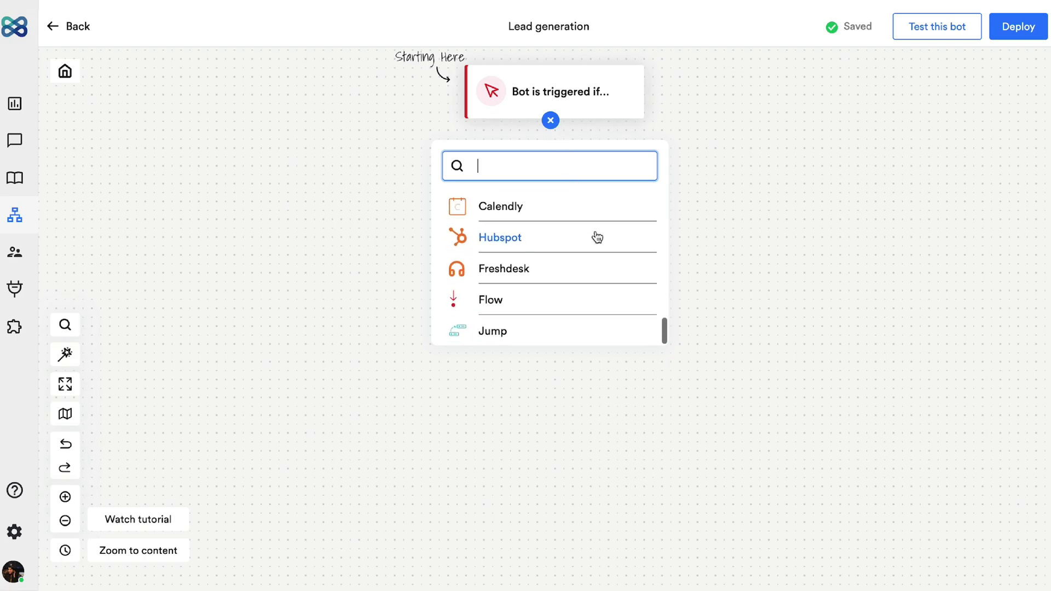
{"action": "scroll", "coordinate": [597, 237], "scroll_direction": "up", "scroll_amount": 10}
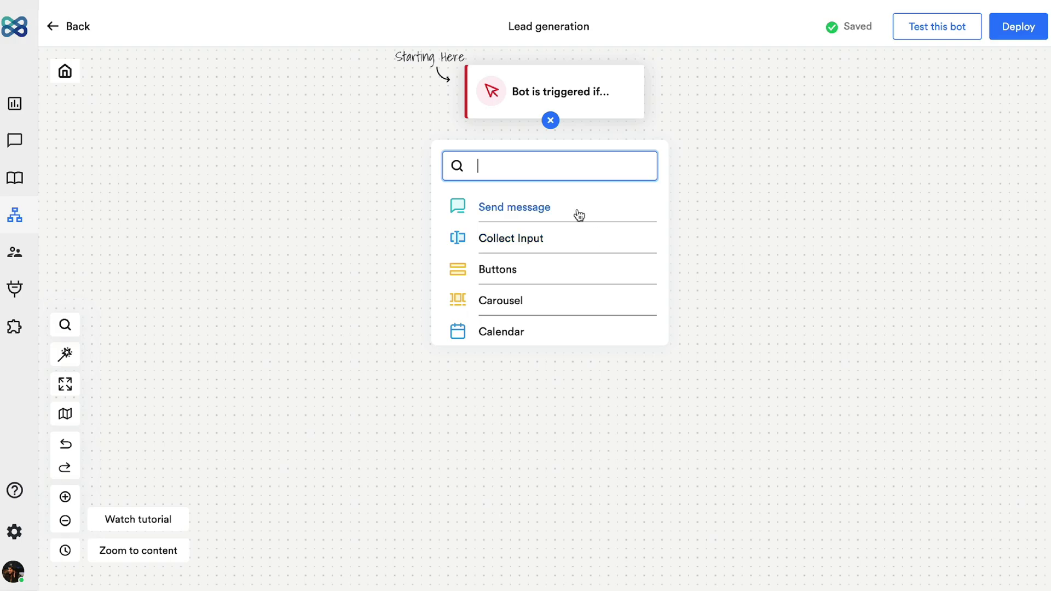
Step: Add a Greetings message saying 'Hi! I'm Kate, your virtual assistant' followed by a smiley
{"action": "left_click", "coordinate": [578, 214]}
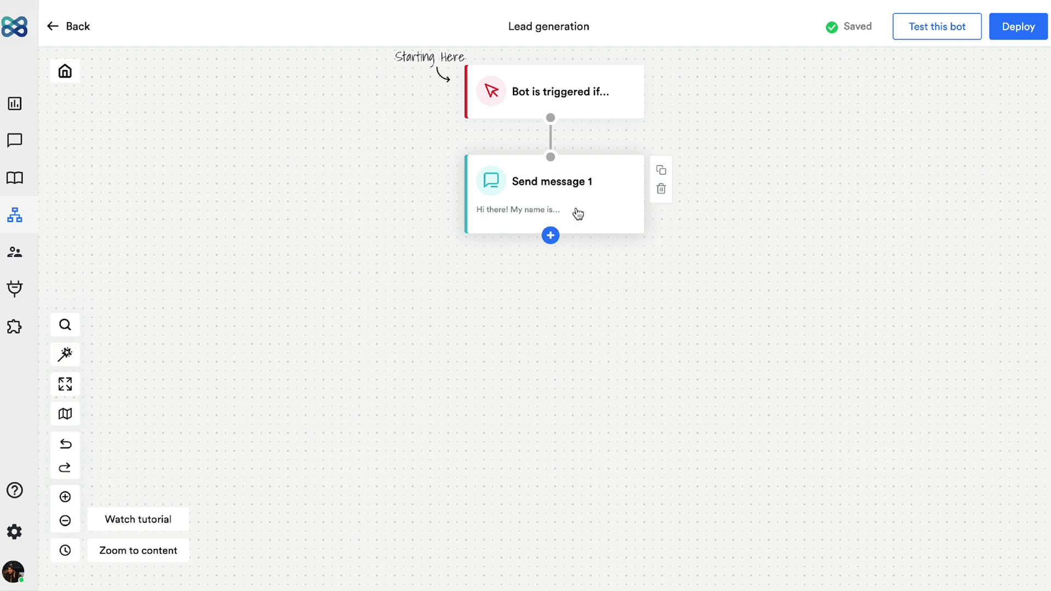
{"action": "left_click", "coordinate": [578, 213]}
{"action": "type", "text": "Greetings"}
{"action": "triple_click", "coordinate": [962, 288]}
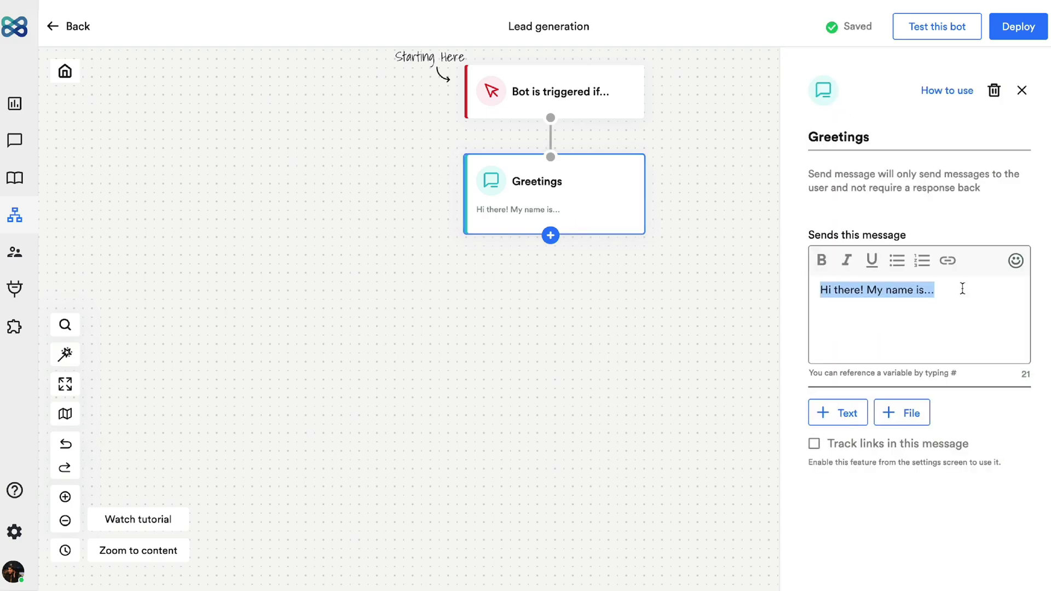
{"action": "type", "text": "Hi! I'm Kate, your virtual assistant"}
{"action": "left_click", "coordinate": [1015, 260]}
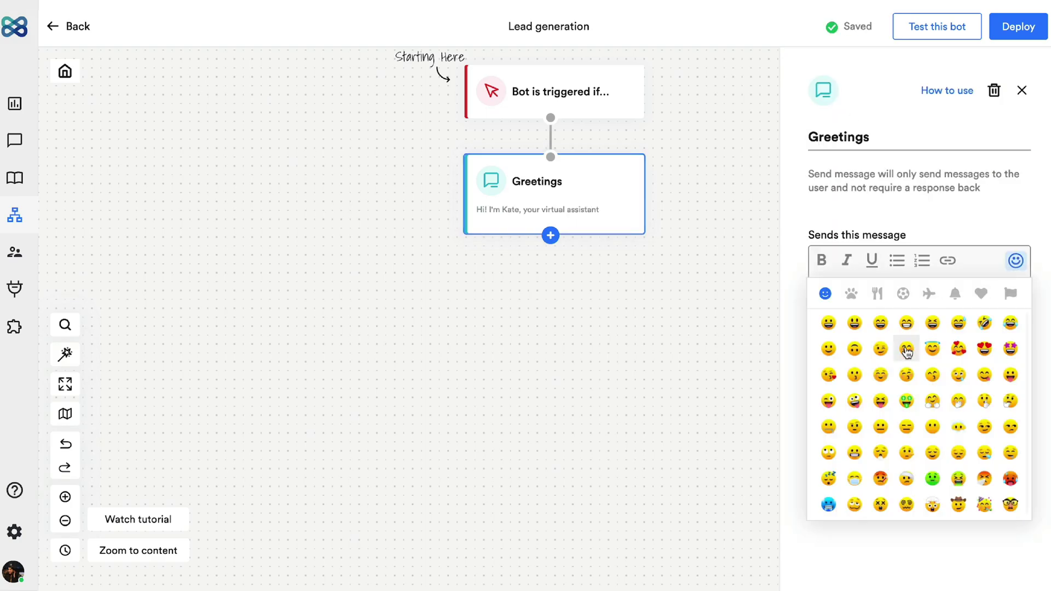
{"action": "left_click", "coordinate": [905, 347]}
Step: Add an Options buttons step asking 'What can I help you with today?' with Explore services and About ACME
{"action": "left_click", "coordinate": [550, 235]}
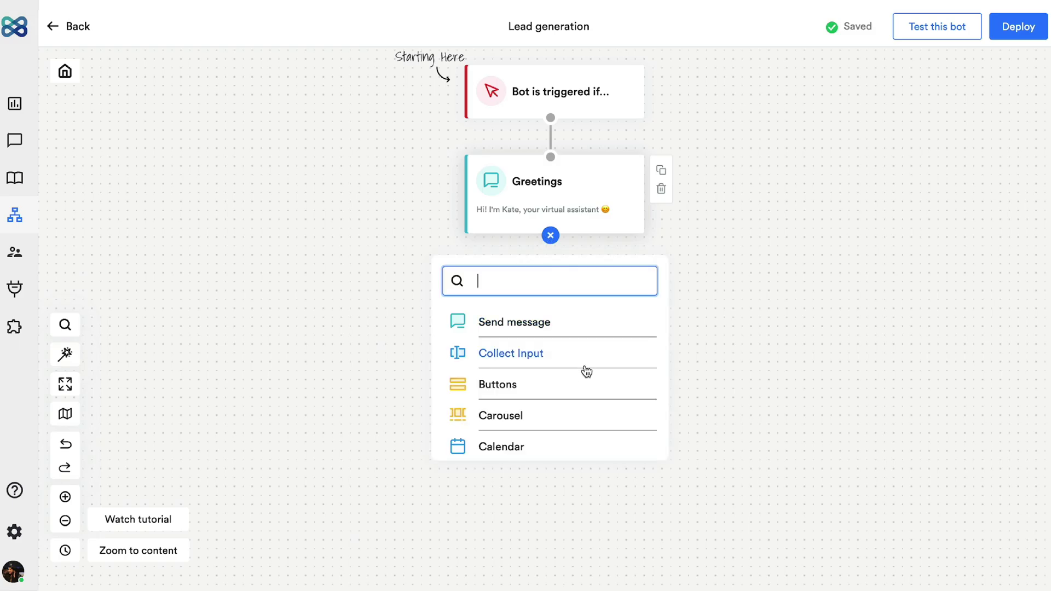
{"action": "left_click", "coordinate": [584, 384]}
{"action": "left_click", "coordinate": [586, 342]}
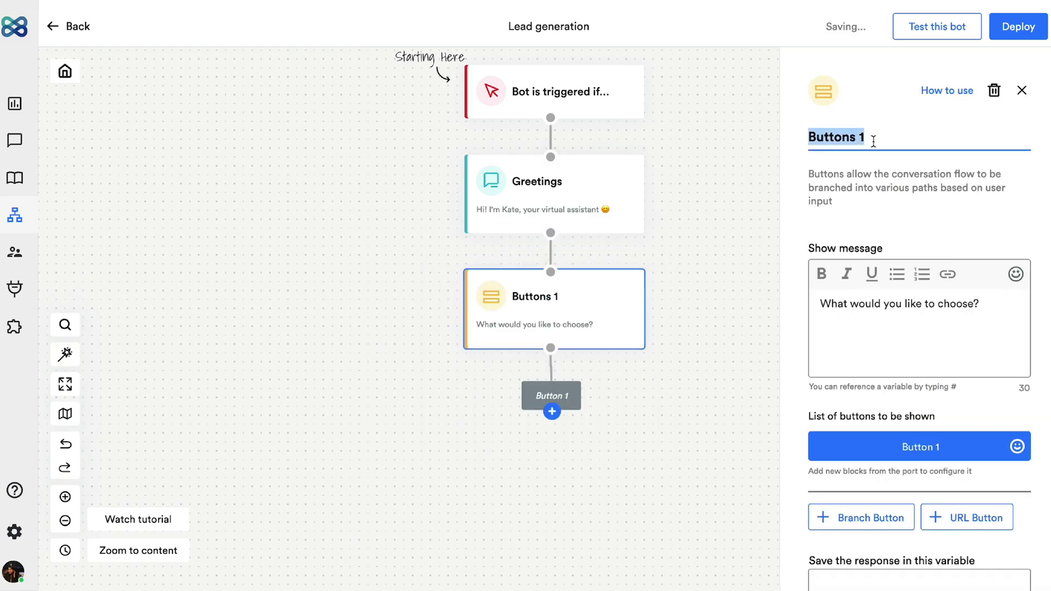
{"action": "type", "text": "Options"}
{"action": "triple_click", "coordinate": [897, 304]}
{"action": "type", "text": "What can I help you with t"}
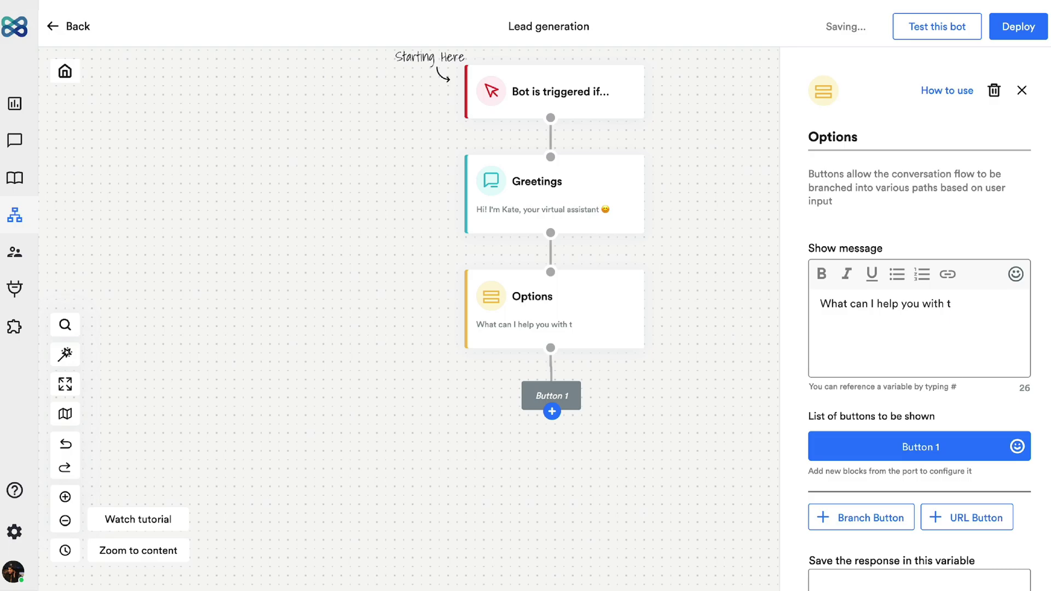
{"action": "type", "text": "oday?"}
{"action": "left_click", "coordinate": [949, 447]}
{"action": "type", "text": "Explore services"}
{"action": "key", "text": "Return"}
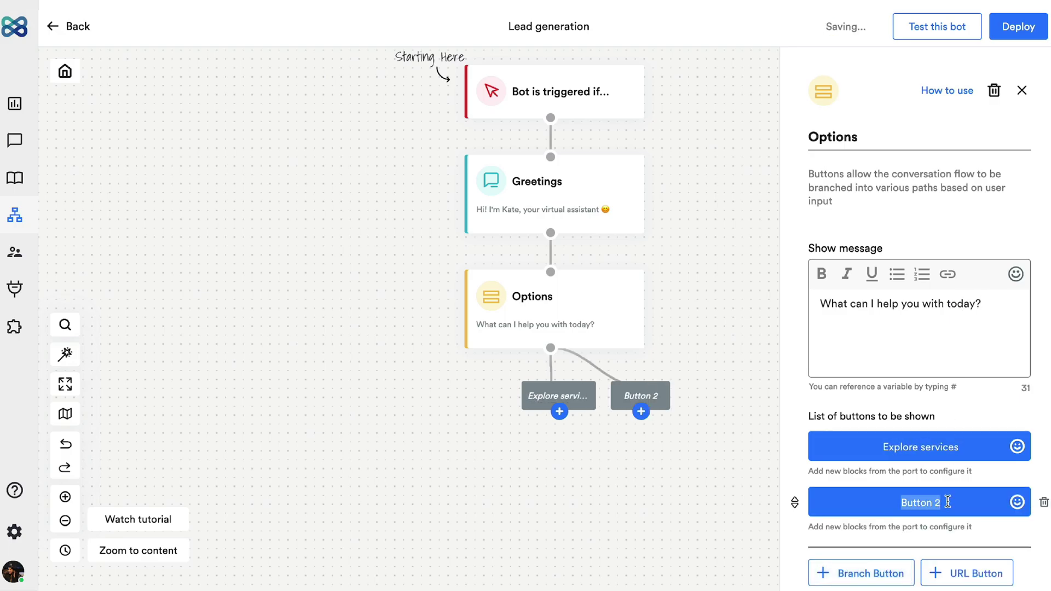
{"action": "type", "text": "About ACME"}
{"action": "key", "text": "Return"}
Step: Add 'Just browsing' as the third option, then a Services step with SEO, Advertising and Social Media Marketing
{"action": "type", "text": "Just browsing"}
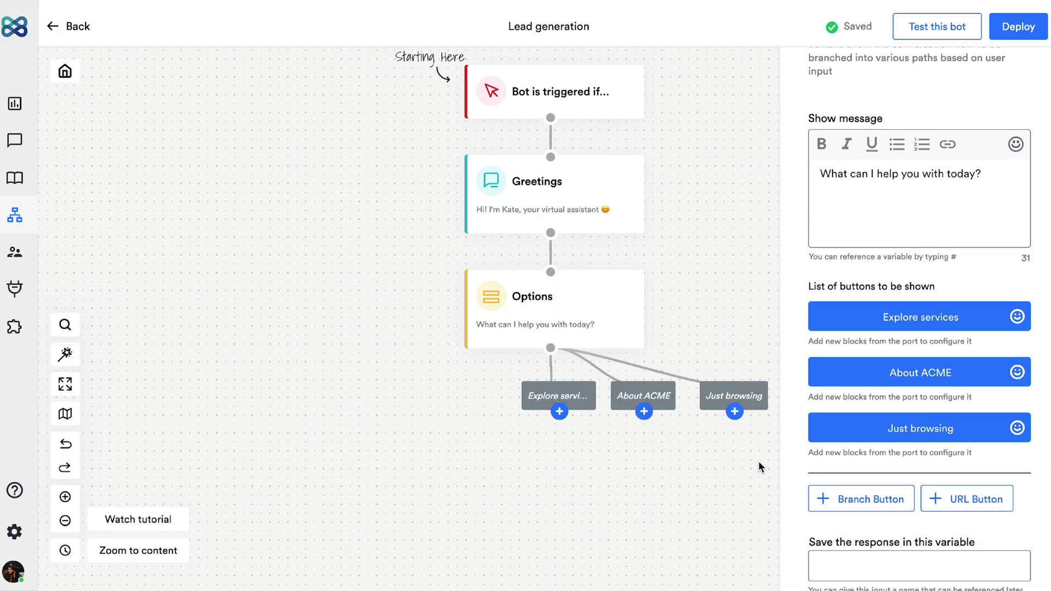
{"action": "left_click", "coordinate": [757, 462]}
{"action": "left_click", "coordinate": [559, 412]}
{"action": "left_click", "coordinate": [558, 557]}
{"action": "triple_click", "coordinate": [891, 140]}
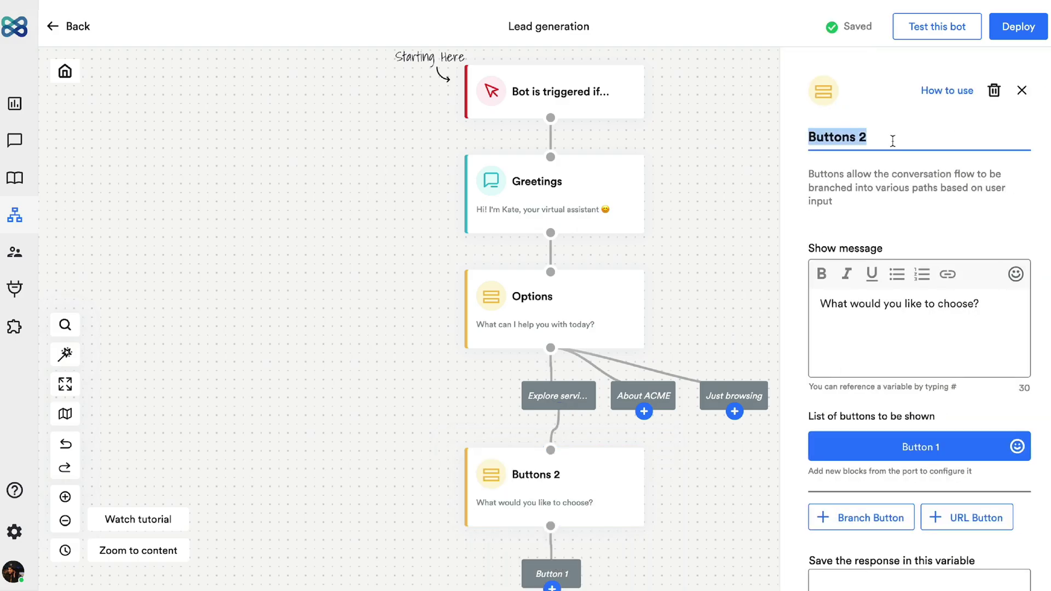
{"action": "type", "text": "Services"}
{"action": "triple_click", "coordinate": [898, 303]}
{"action": "type", "text": "Select a service to know more"}
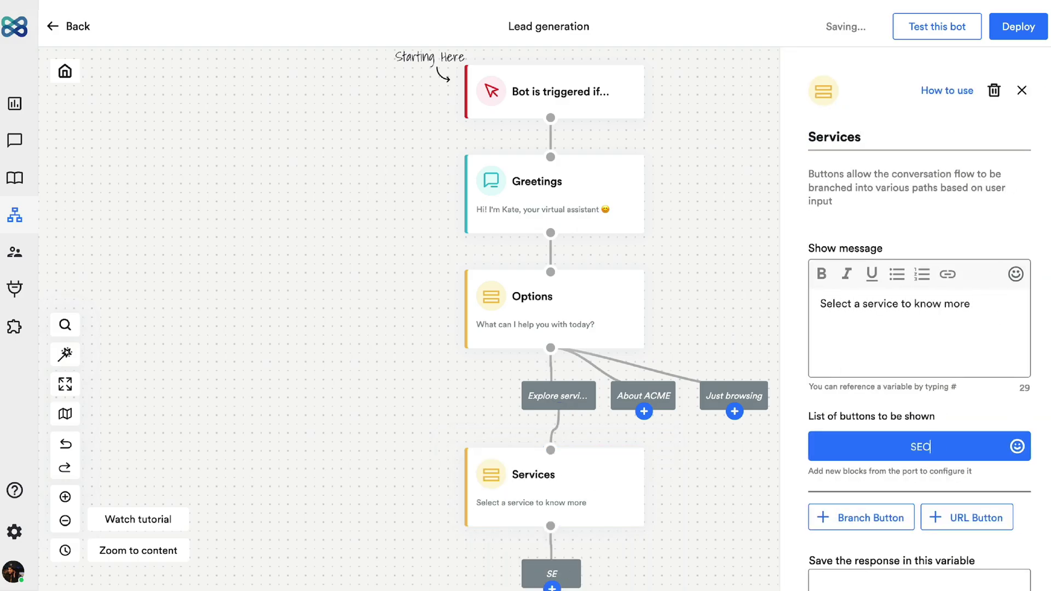
{"action": "key", "text": "Return"}
{"action": "type", "text": "Advertising"}
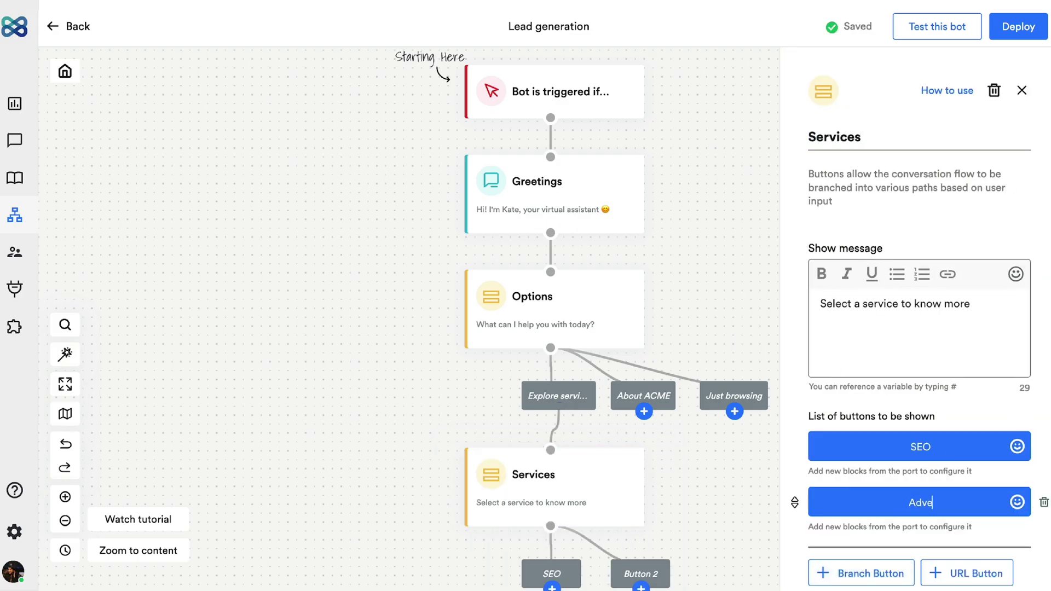
{"action": "key", "text": "Return"}
{"action": "type", "text": "Social Media Marketing"}
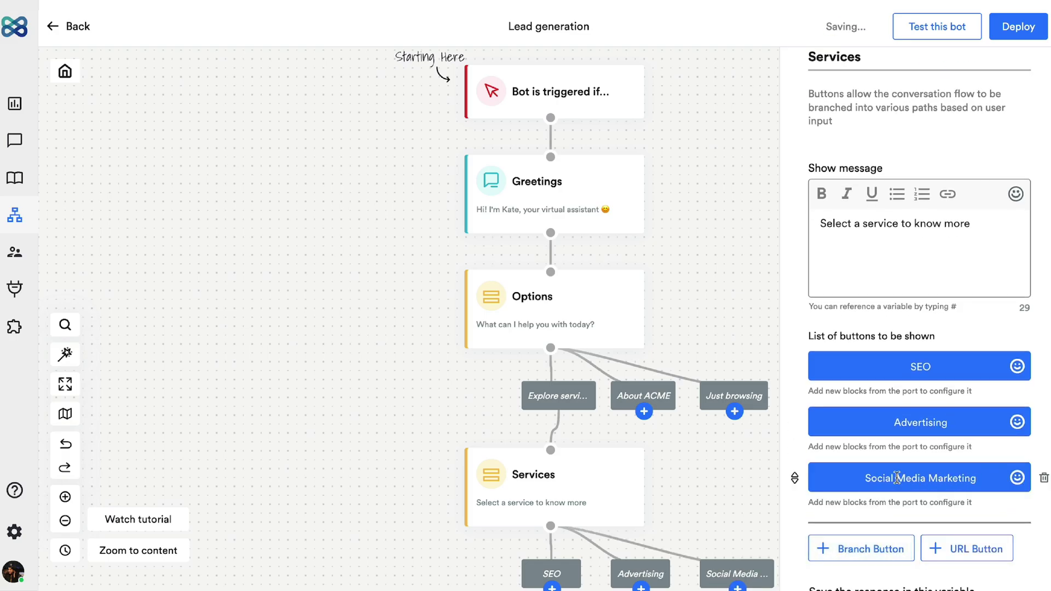
{"action": "left_click", "coordinate": [730, 493]}
Step: Add a Learn more buttons step under About ACME, linking Blogs and Product tour videos to pasted URLs
{"action": "left_click", "coordinate": [607, 287]}
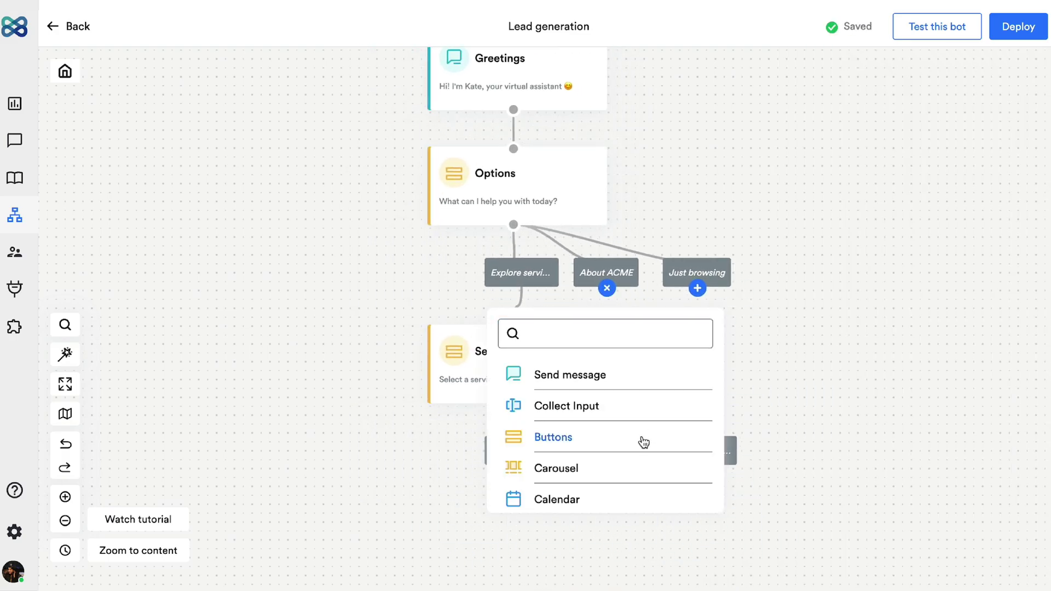
{"action": "left_click", "coordinate": [640, 438]}
{"action": "left_click", "coordinate": [824, 448]}
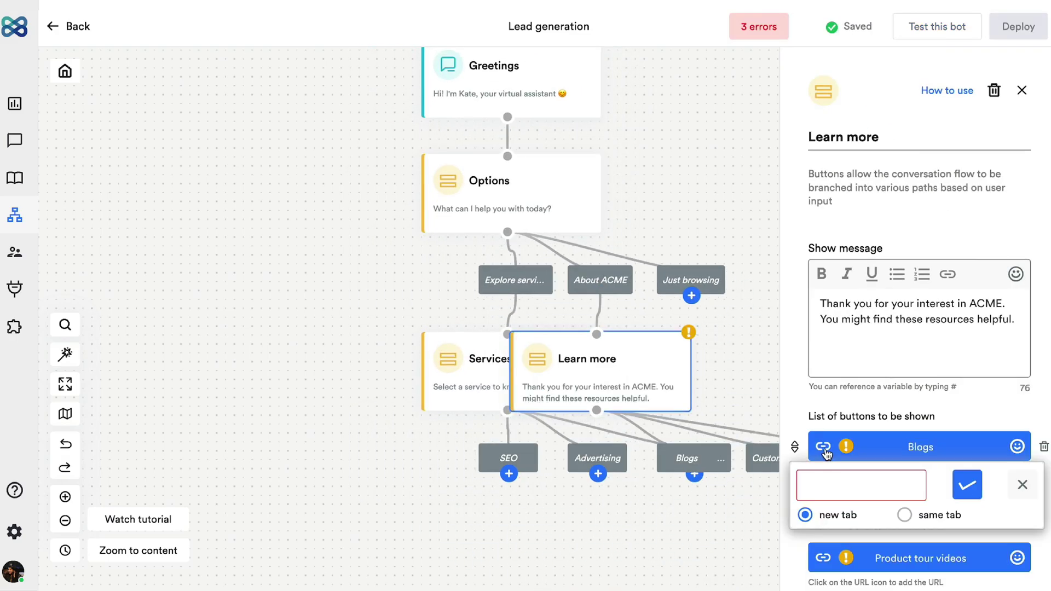
{"action": "key", "text": "ctrl+v"}
{"action": "left_click", "coordinate": [966, 484]}
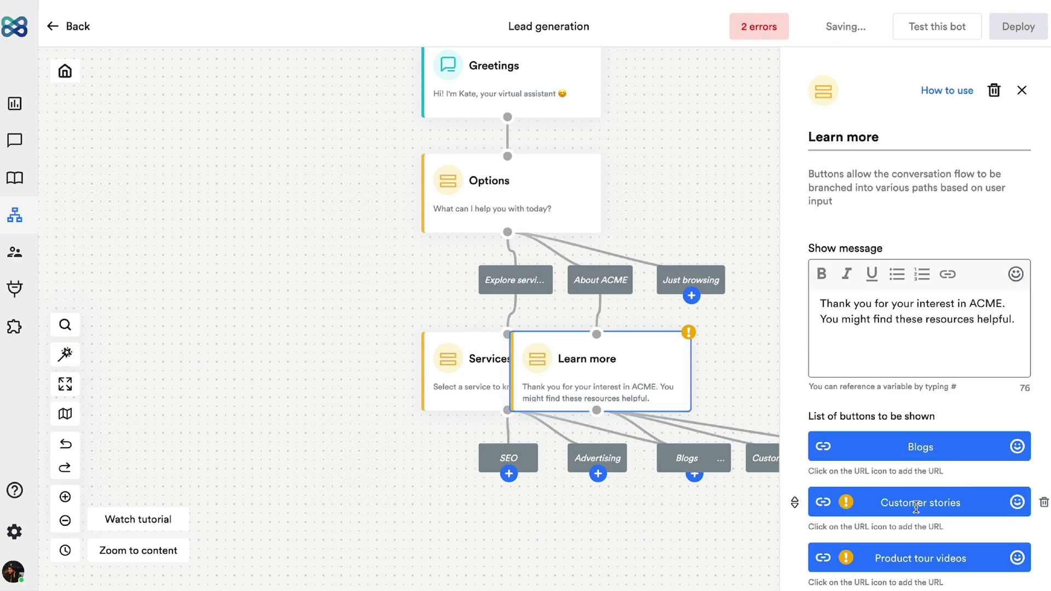
{"action": "left_click", "coordinate": [823, 558]}
{"action": "key", "text": "ctrl+v"}
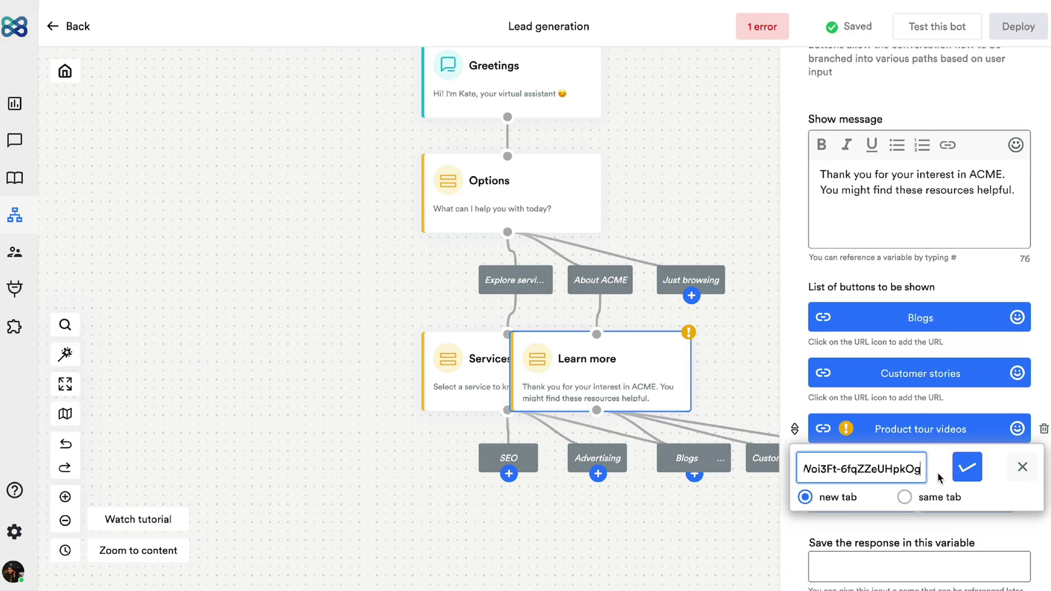
{"action": "left_click", "coordinate": [967, 468]}
Step: Auto-arrange the flow layout
{"action": "left_click", "coordinate": [65, 354]}
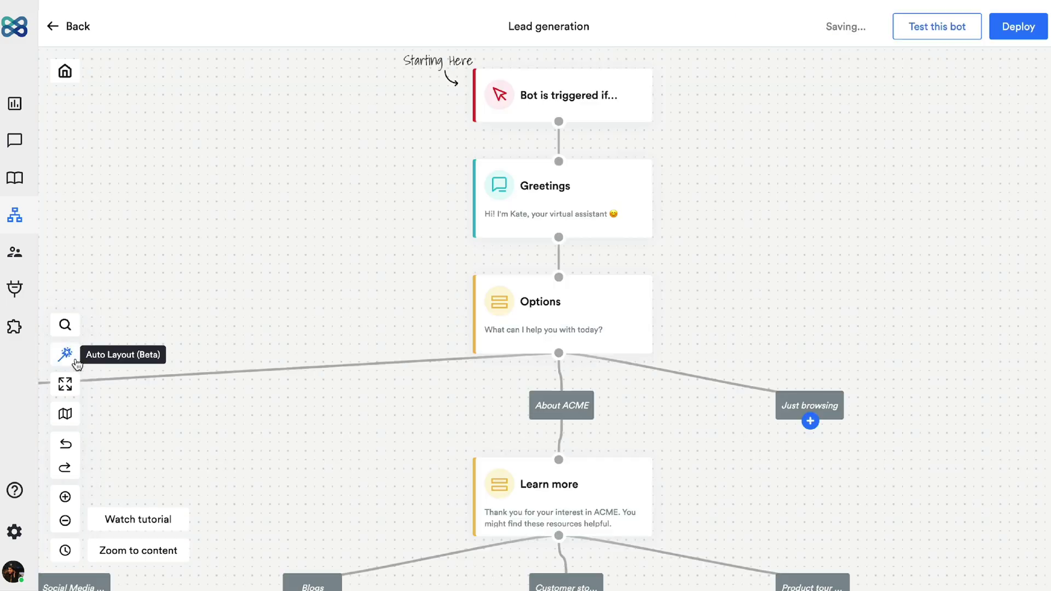
{"action": "scroll", "coordinate": [382, 375], "scroll_direction": "left", "scroll_amount": 8}
{"action": "scroll", "coordinate": [643, 425], "scroll_direction": "down", "scroll_amount": 5}
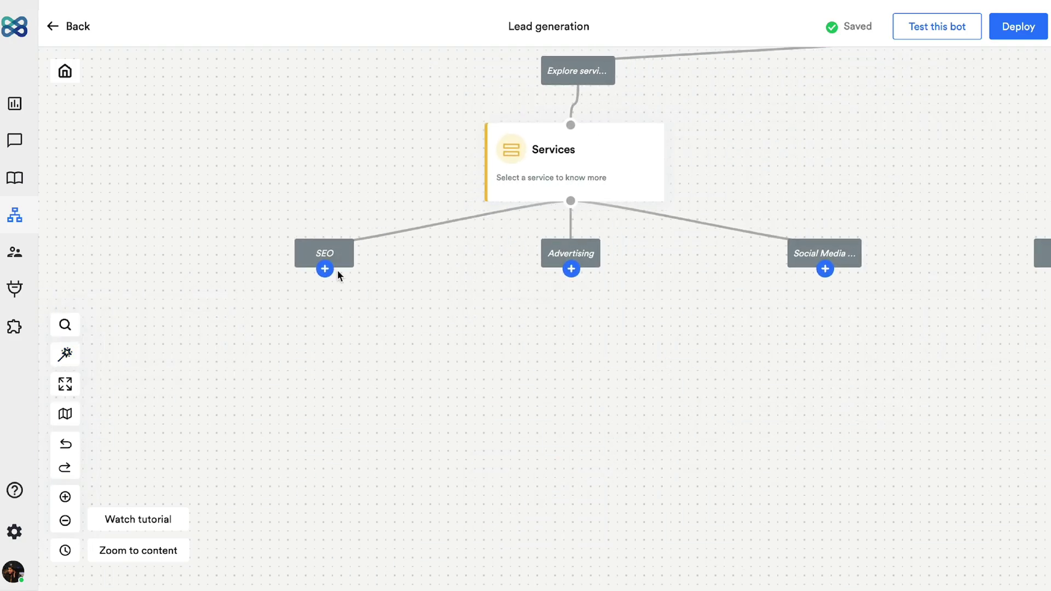
Step: Under SEO, add a Collect Input asking 'Alright! Would you mind telling your current organic traffic?'
{"action": "left_click", "coordinate": [325, 269]}
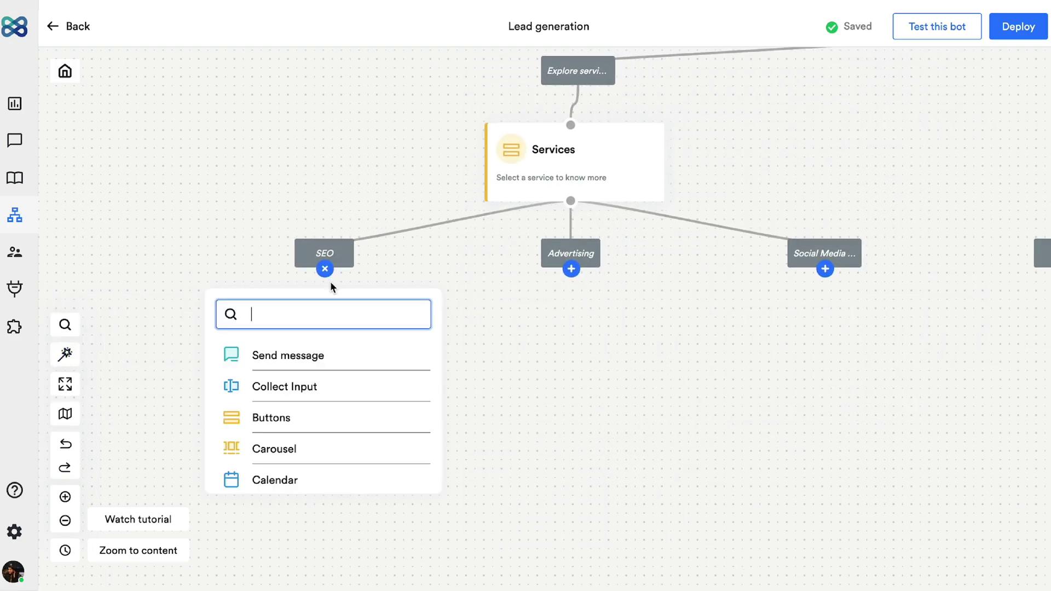
{"action": "left_click", "coordinate": [351, 384]}
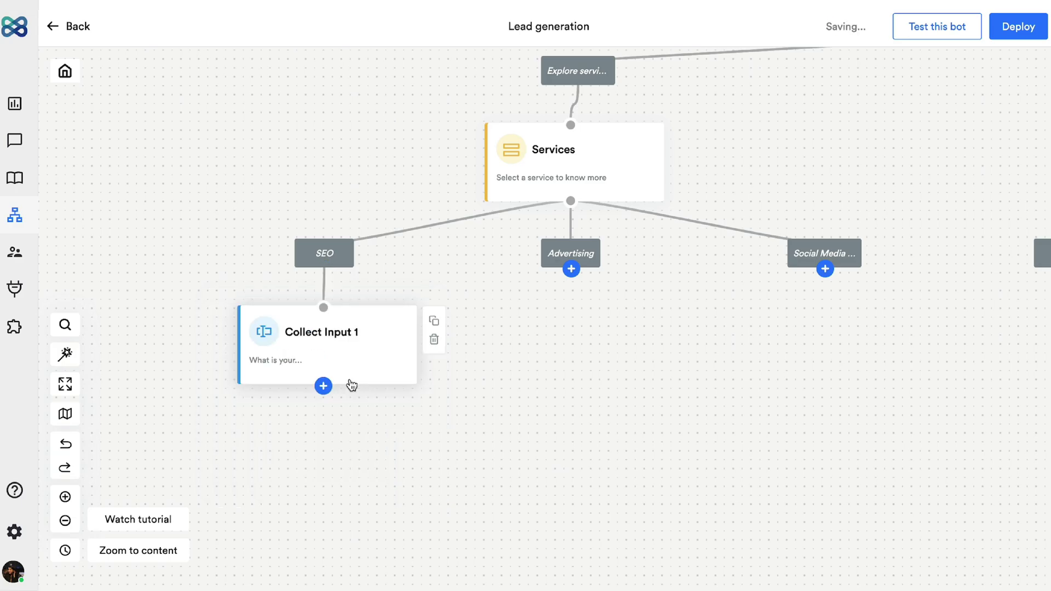
{"action": "left_click", "coordinate": [364, 352]}
{"action": "left_click_drag", "start_coordinate": [820, 290], "coordinate": [904, 283]}
{"action": "type", "text": "Alright! Would y"}
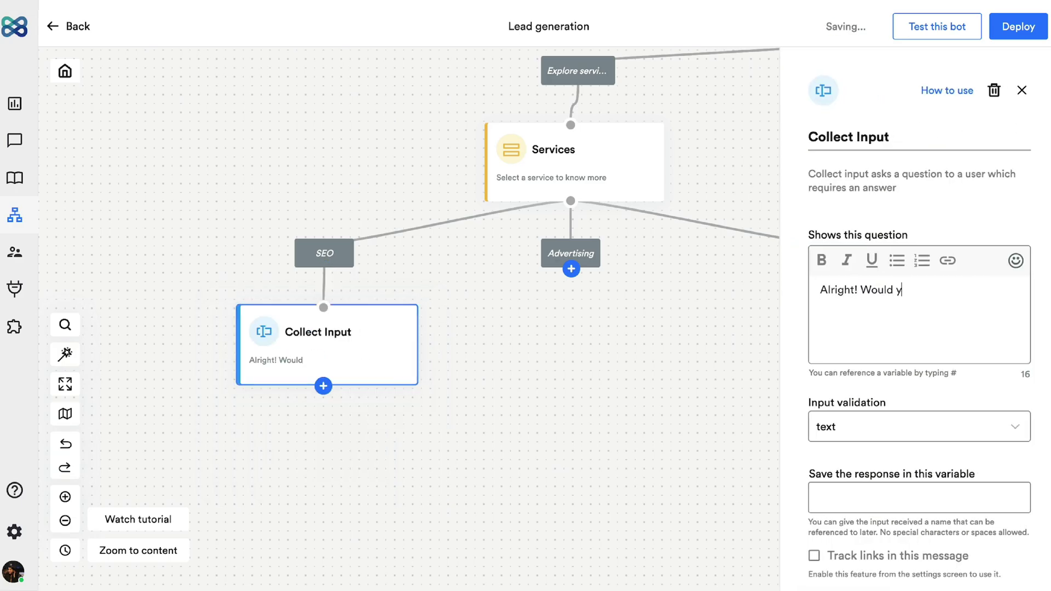
{"action": "type", "text": "ou mind telling your current organic traffic?"}
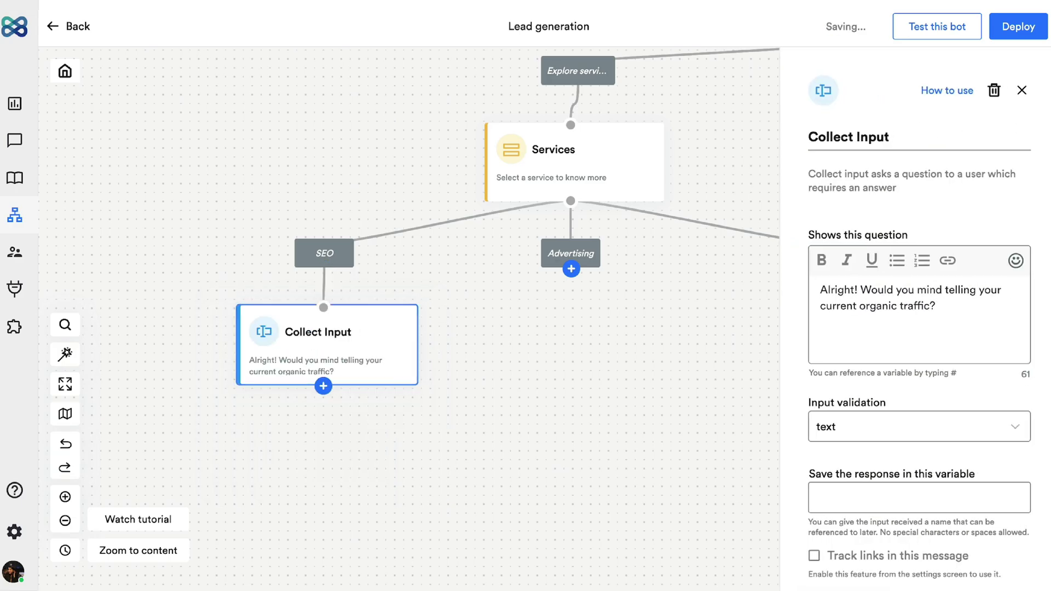
{"action": "left_click", "coordinate": [322, 386]}
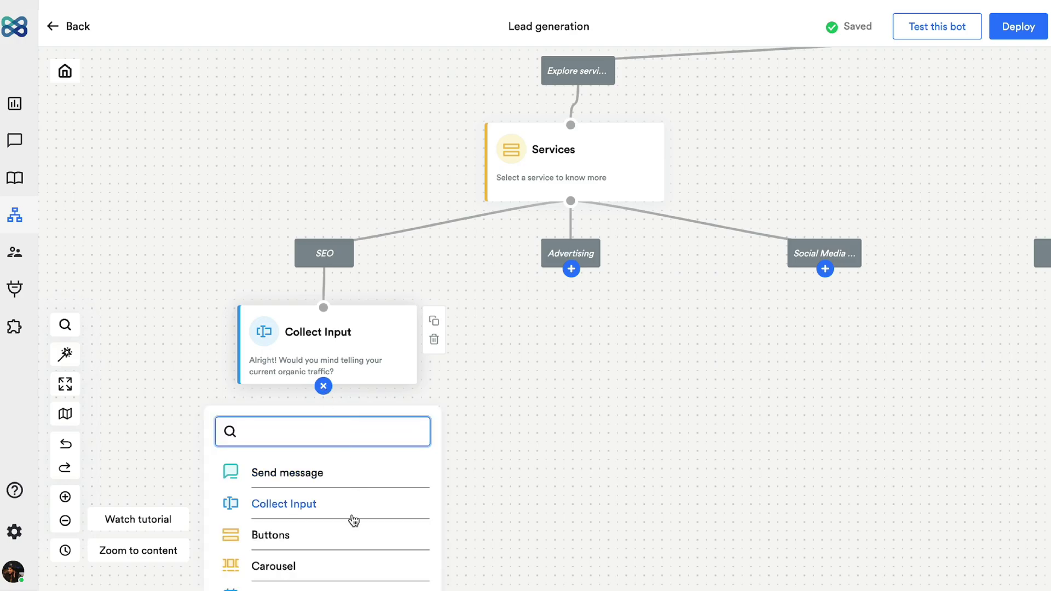
Step: Add a 'Collect details' form saying 'Great! Our team can arrange a meet with you. Can you fill in a few details?'
{"action": "scroll", "coordinate": [354, 520], "scroll_direction": "down", "scroll_amount": 5}
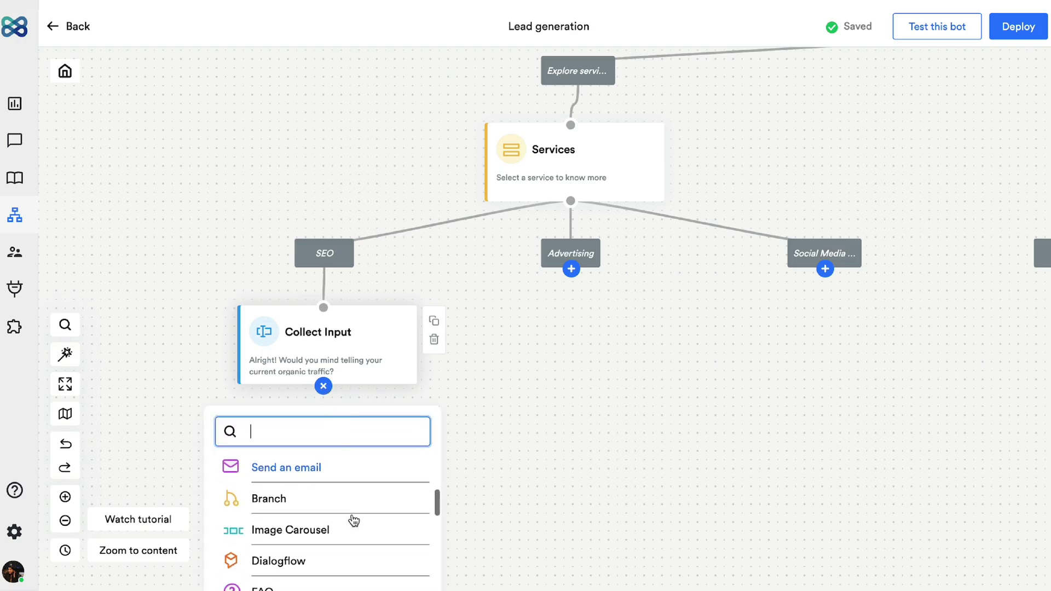
{"action": "scroll", "coordinate": [353, 520], "scroll_direction": "down", "scroll_amount": 5}
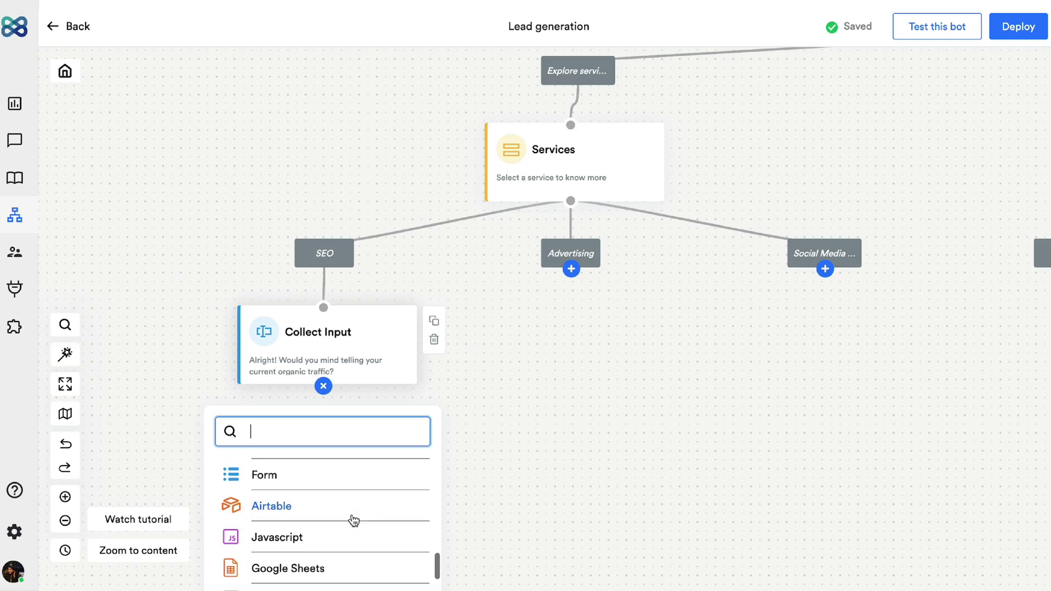
{"action": "left_click", "coordinate": [353, 486]}
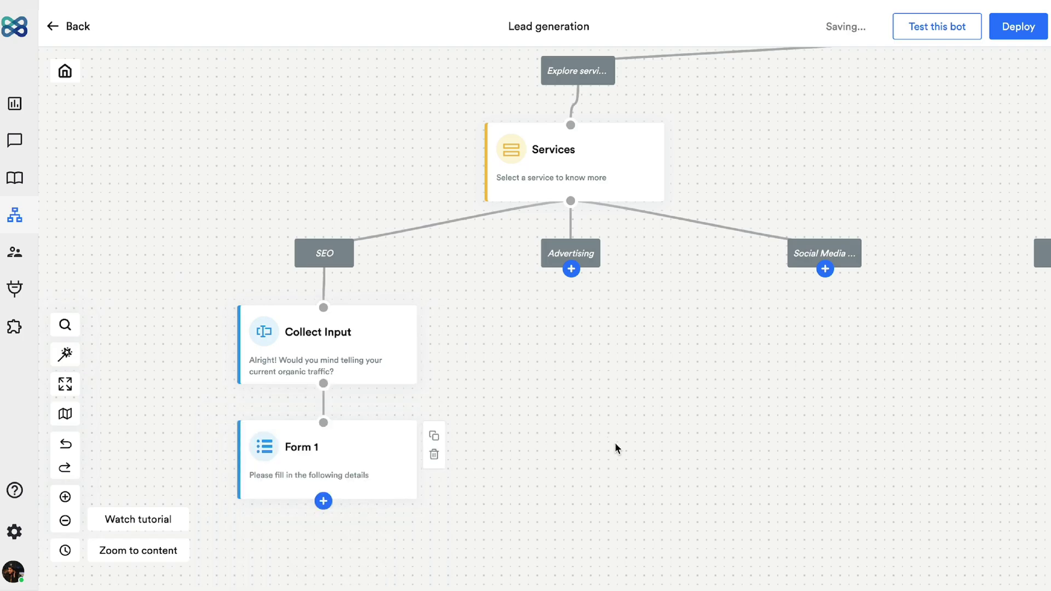
{"action": "left_click_drag", "start_coordinate": [617, 448], "coordinate": [724, 323]}
{"action": "left_click", "coordinate": [462, 350]}
{"action": "triple_click", "coordinate": [877, 136]}
{"action": "type", "text": "Co"}
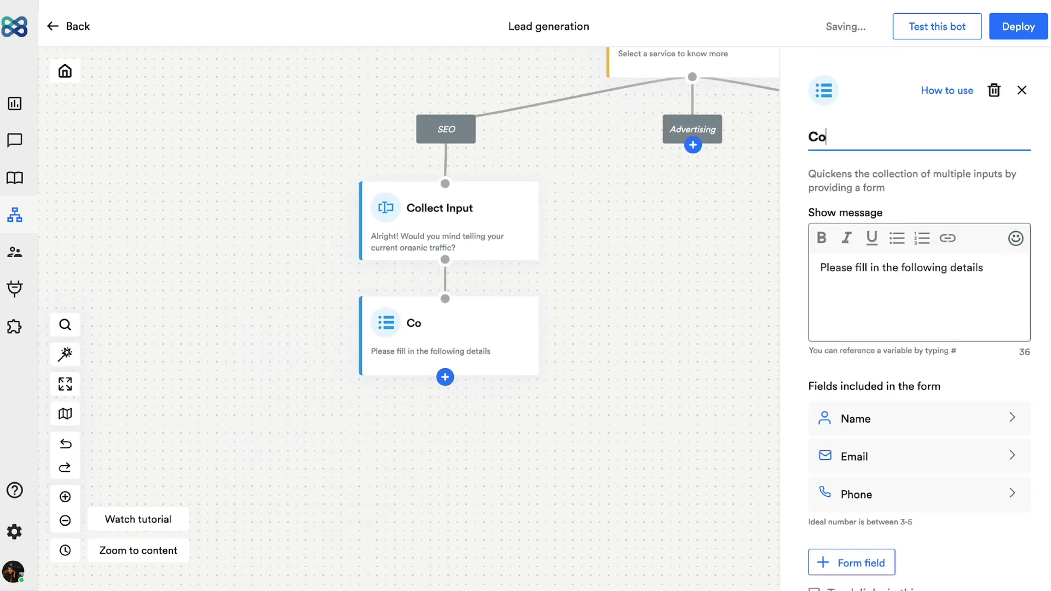
{"action": "type", "text": "llect details"}
{"action": "triple_click", "coordinate": [1002, 329]}
{"action": "type", "text": "Great! Our team can arrange a meet wit"}
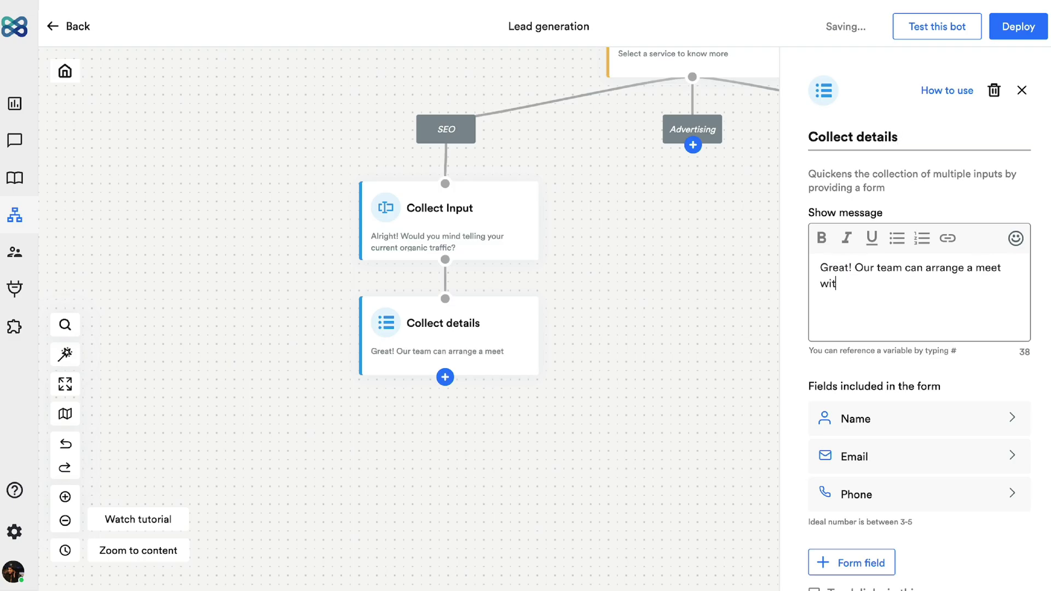
{"action": "type", "text": "h you. Can you fill in a few details?"}
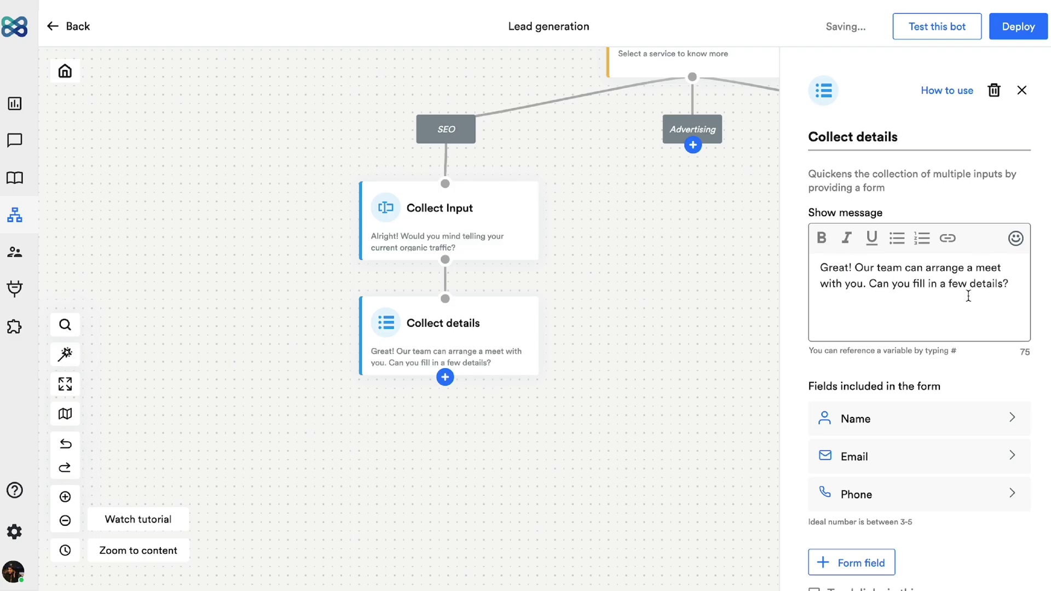
Step: Change the form's Phone field to a text field named Company Name and add a fourth field
{"action": "scroll", "coordinate": [963, 436], "scroll_direction": "down", "scroll_amount": 2}
{"action": "left_click", "coordinate": [964, 436]}
{"action": "type", "text": "Company Name"}
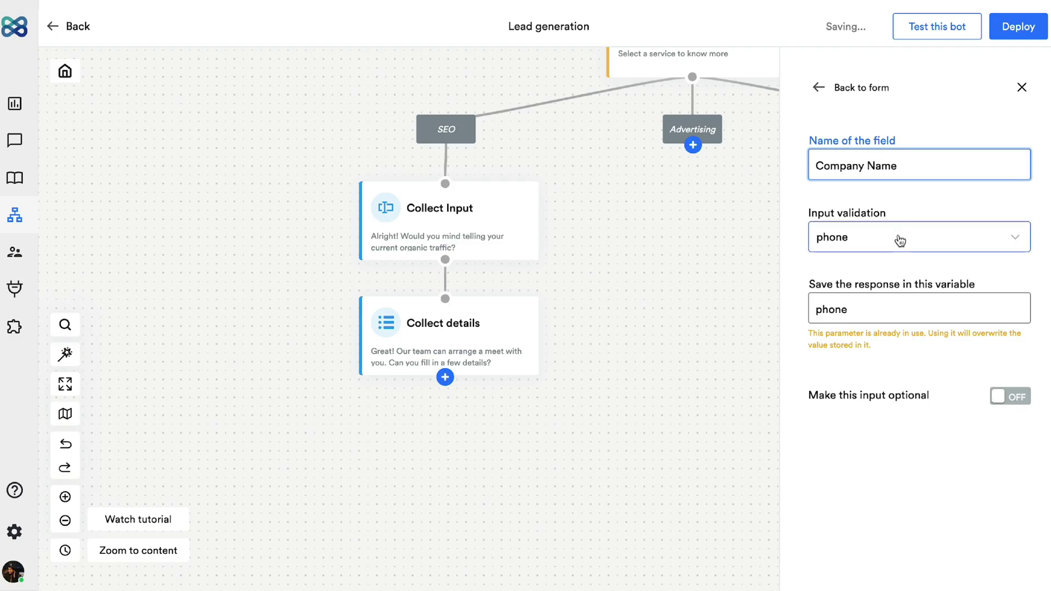
{"action": "left_click", "coordinate": [900, 241]}
{"action": "left_click", "coordinate": [894, 315]}
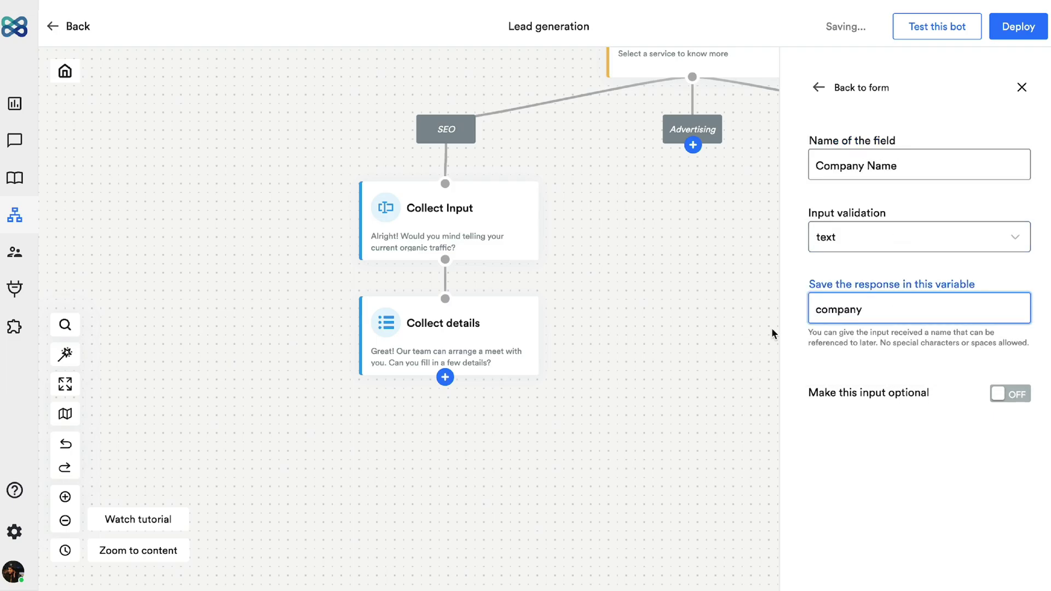
{"action": "left_click", "coordinate": [818, 87]}
{"action": "left_click", "coordinate": [862, 559]}
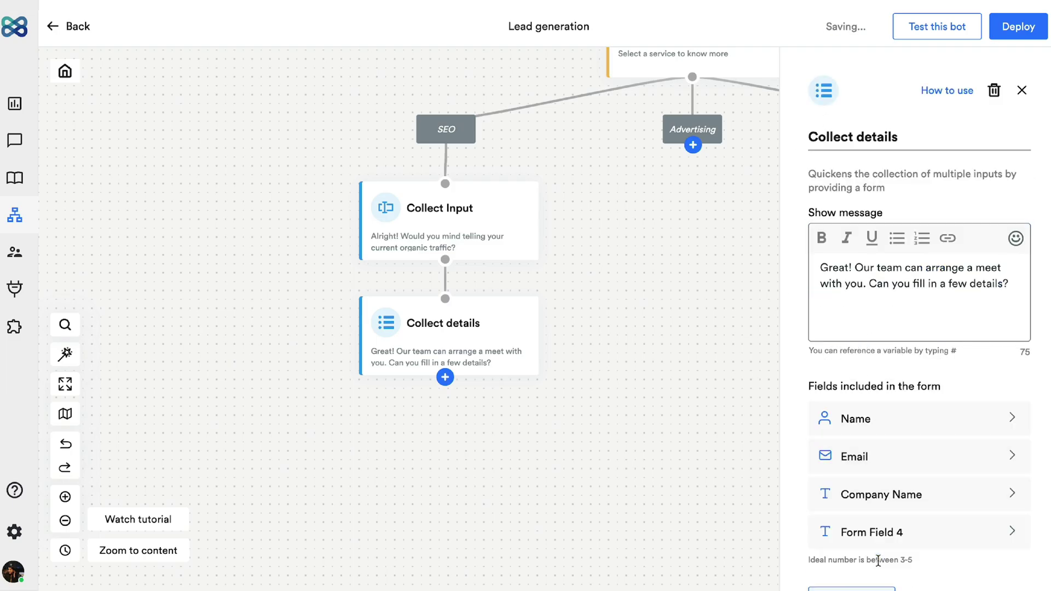
{"action": "left_click", "coordinate": [903, 528]}
{"action": "triple_click", "coordinate": [914, 159]}
{"action": "key", "text": "Escape"}
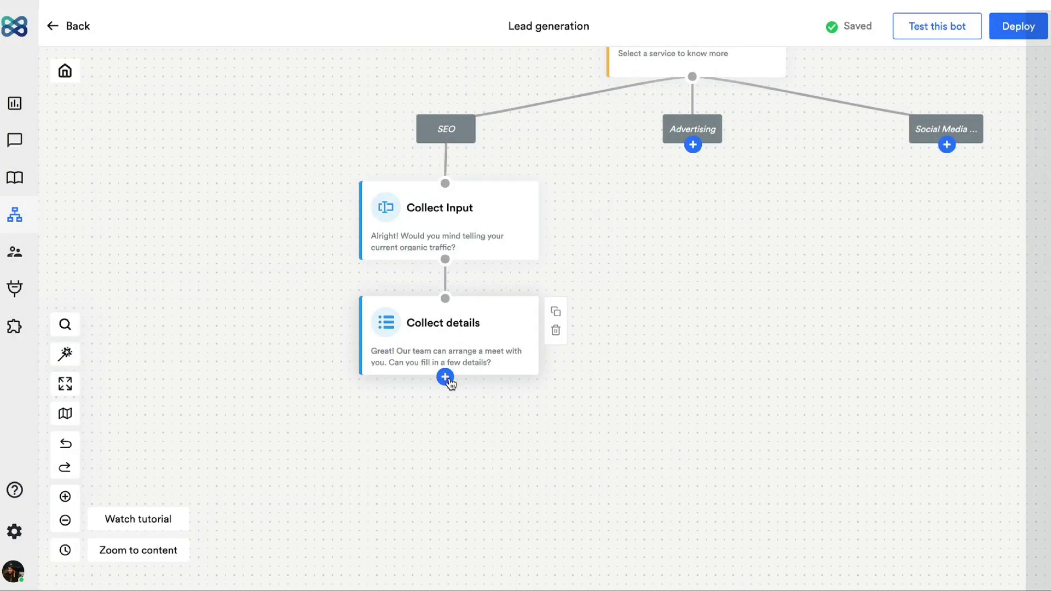
Step: Add a 'Thank you message' step saying 'Thanks! Our representative will soon reach out to you.'
{"action": "left_click", "coordinate": [445, 377]}
{"action": "left_click", "coordinate": [437, 464]}
{"action": "left_click", "coordinate": [501, 464]}
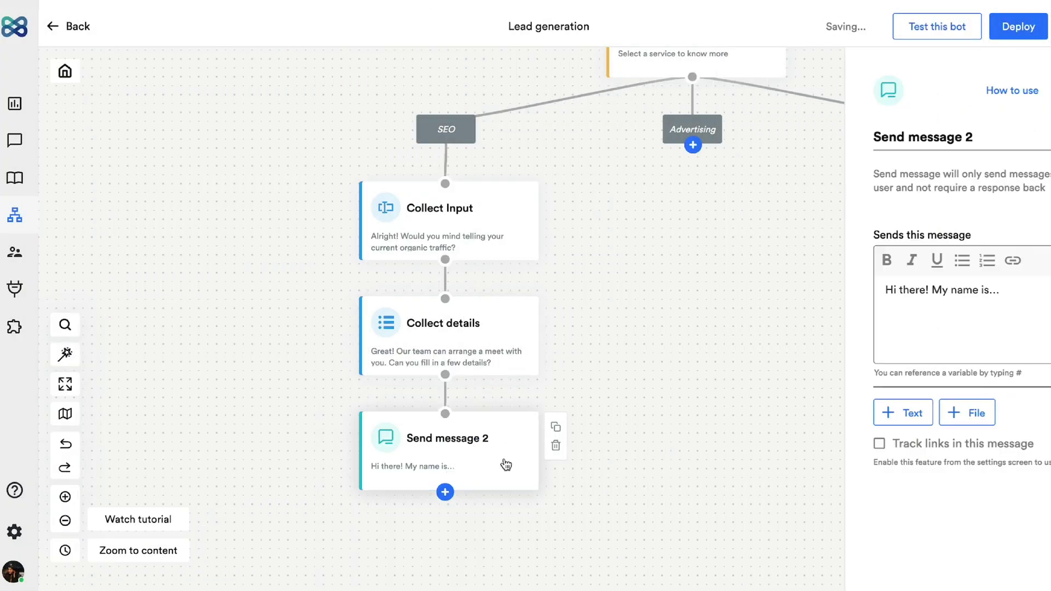
{"action": "left_click", "coordinate": [938, 146]}
{"action": "triple_click", "coordinate": [938, 146]}
{"action": "type", "text": "Thank y"}
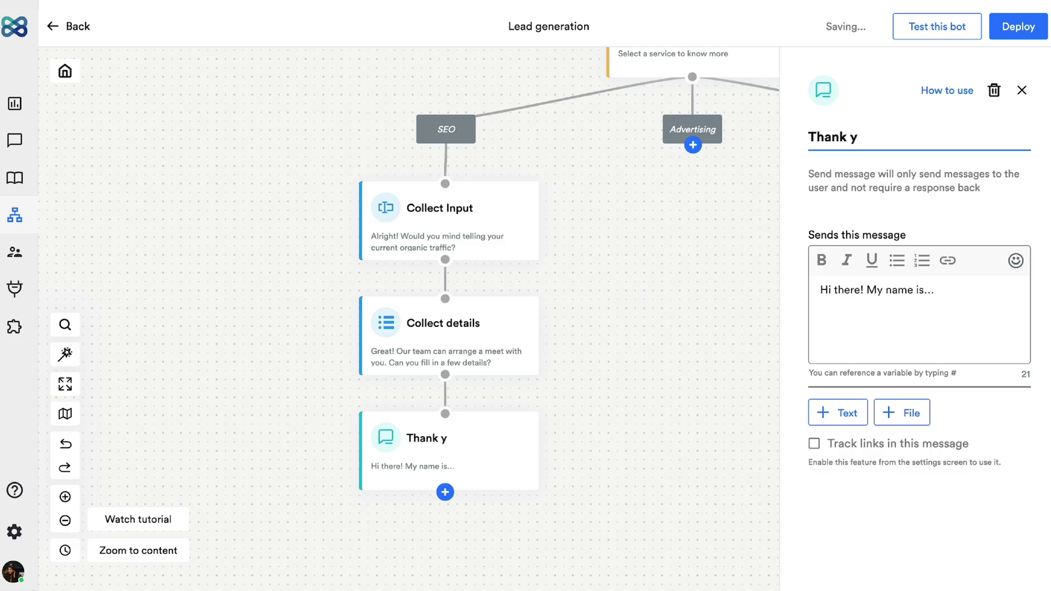
{"action": "type", "text": "ou message"}
{"action": "triple_click", "coordinate": [950, 295]}
{"action": "type", "text": "Thanks"}
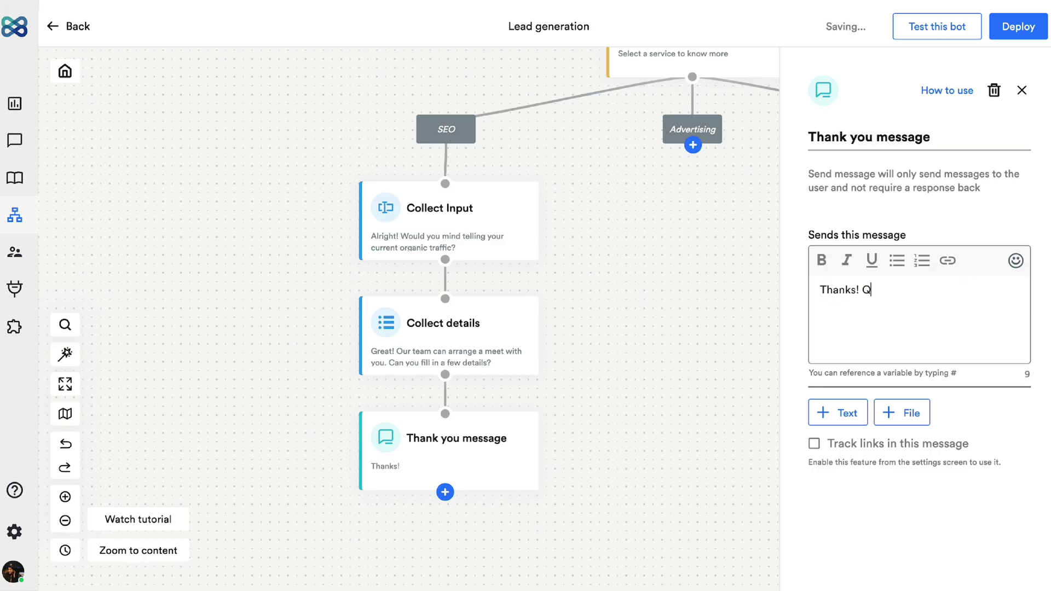
{"action": "type", "text": "! Our representative will soon reach out to you."}
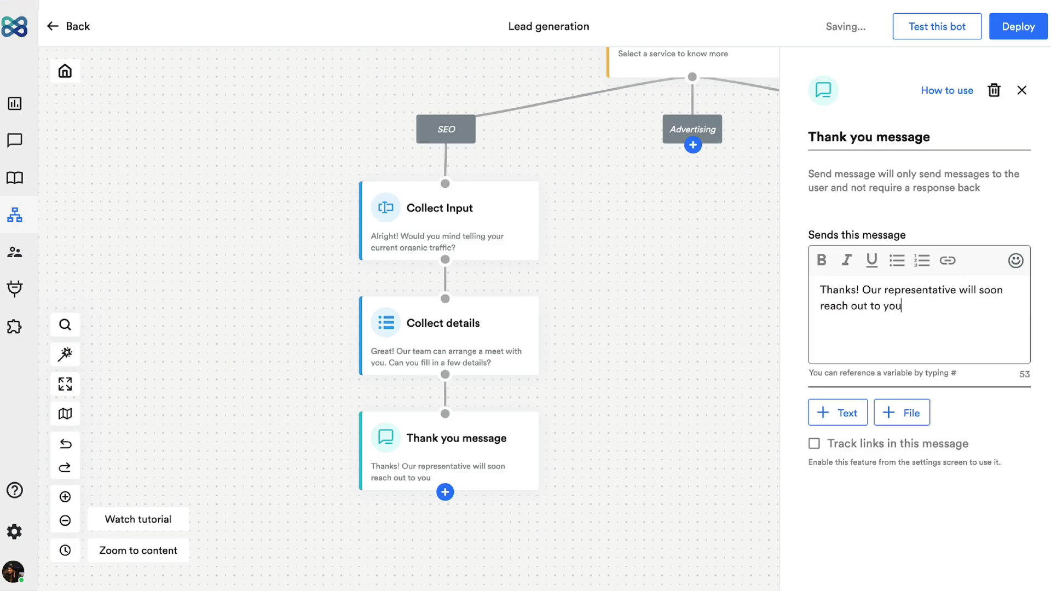
Step: Add a second message to it beginning 'For any other' queries
{"action": "left_click", "coordinate": [837, 413]}
{"action": "triple_click", "coordinate": [870, 455]}
{"action": "type", "text": "For any other queries, you can reach us @ 1800 123 1"}
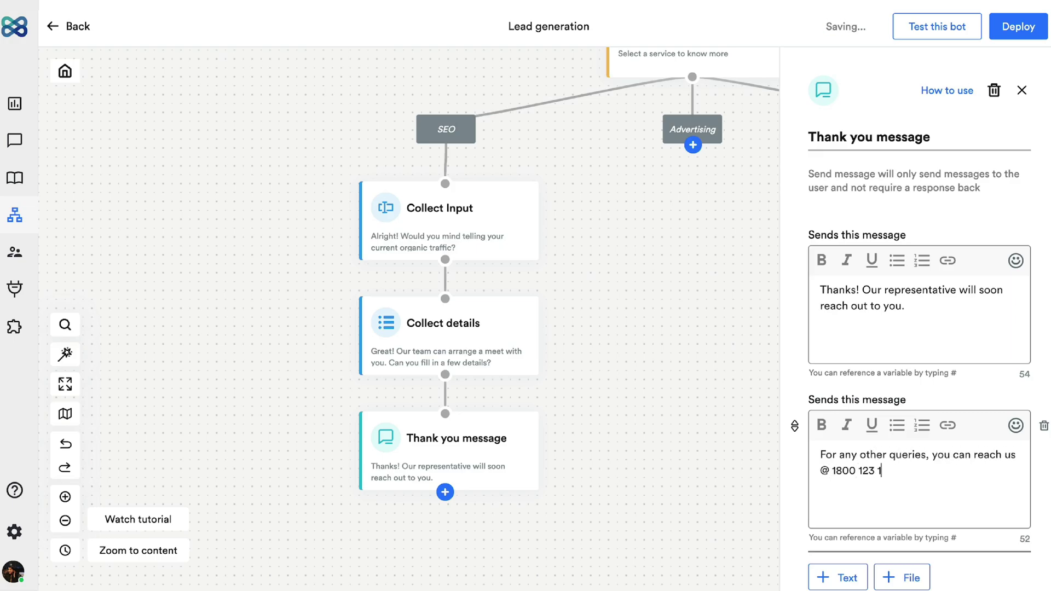
{"action": "left_click", "coordinate": [444, 492]}
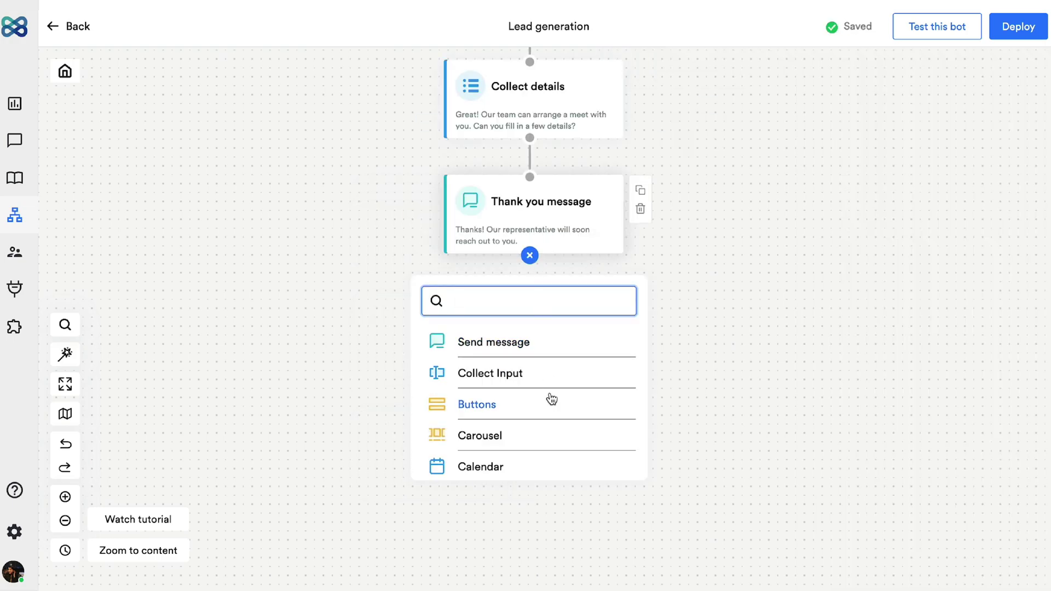
Step: Add a Send an email block after the thank-you message, addressed to the team's e-mail address
{"action": "scroll", "coordinate": [552, 399], "scroll_direction": "down", "scroll_amount": 5}
{"action": "left_click", "coordinate": [547, 350]}
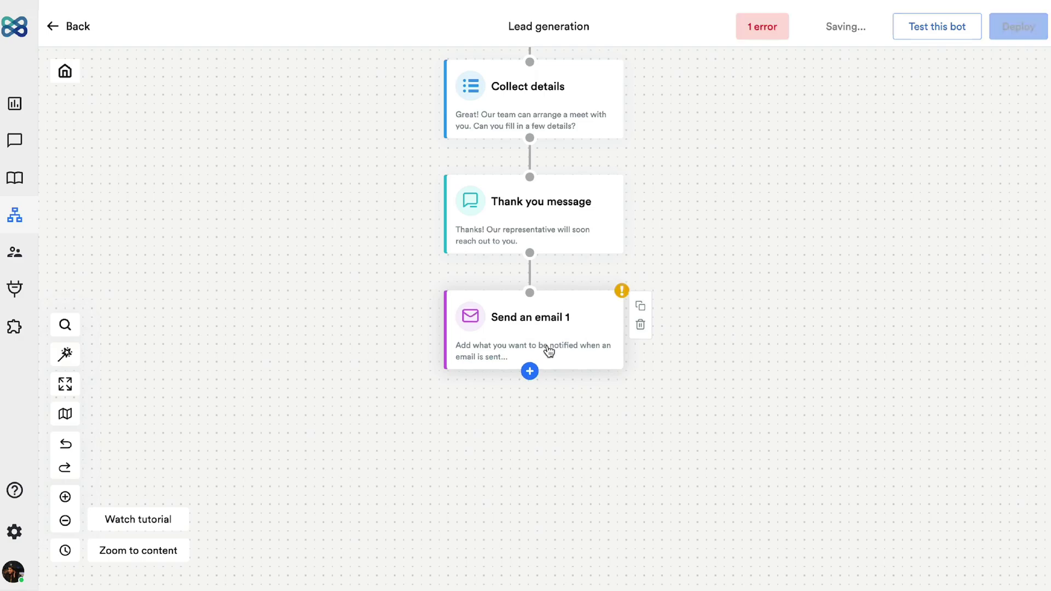
{"action": "left_click", "coordinate": [918, 137]}
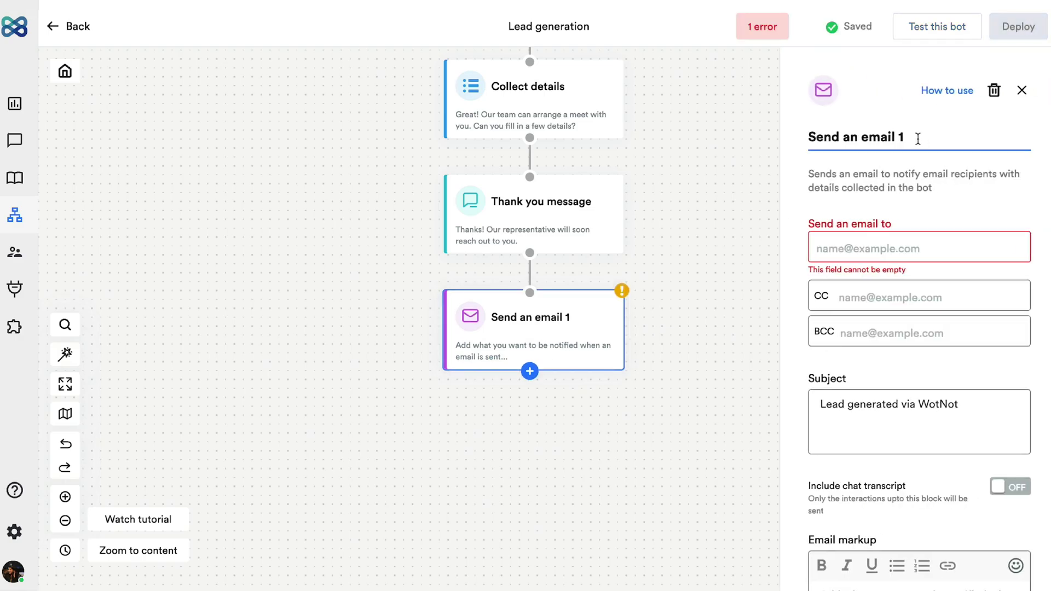
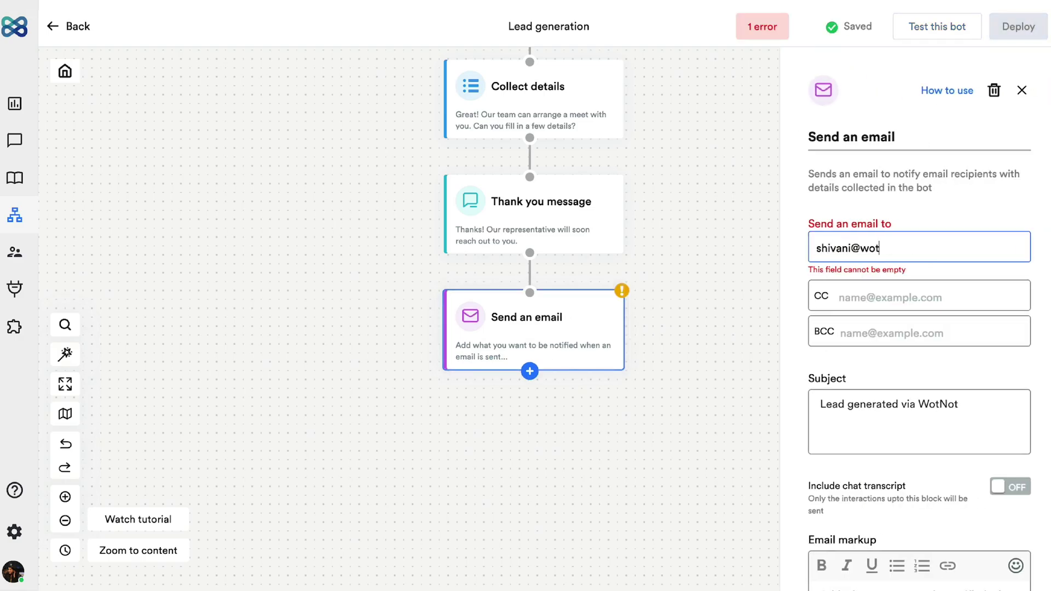
{"action": "left_click", "coordinate": [948, 285]}
Step: Set the email subject to 'A new lead generated' and body 'Hurray! We have a new lead'
{"action": "left_click", "coordinate": [966, 396]}
{"action": "key", "text": "ctrl+a"}
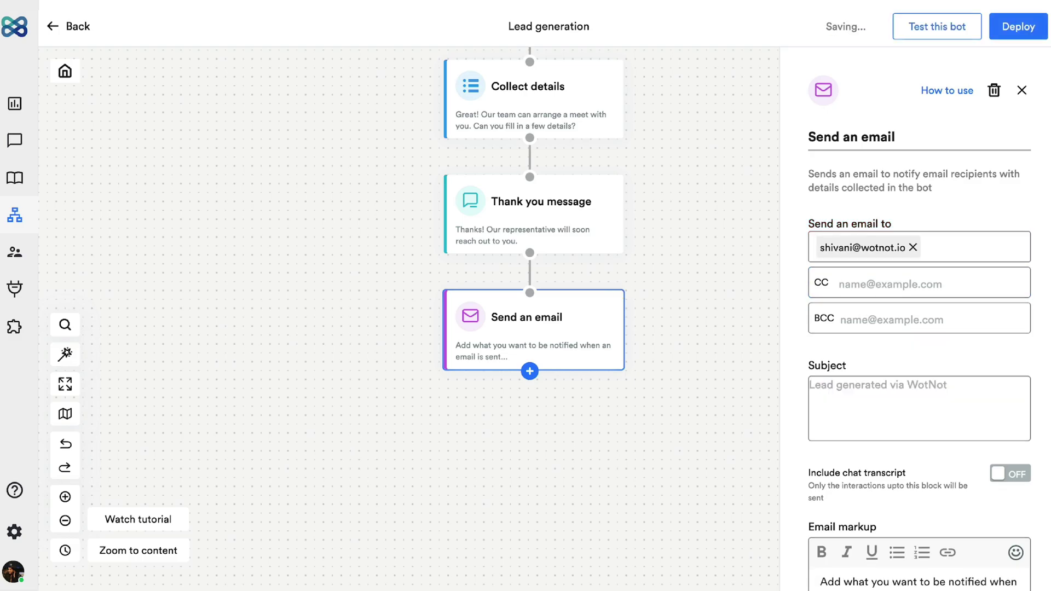
{"action": "type", "text": "A new"}
{"action": "scroll", "coordinate": [973, 514], "scroll_direction": "down", "scroll_amount": 3}
{"action": "left_click", "coordinate": [933, 412]}
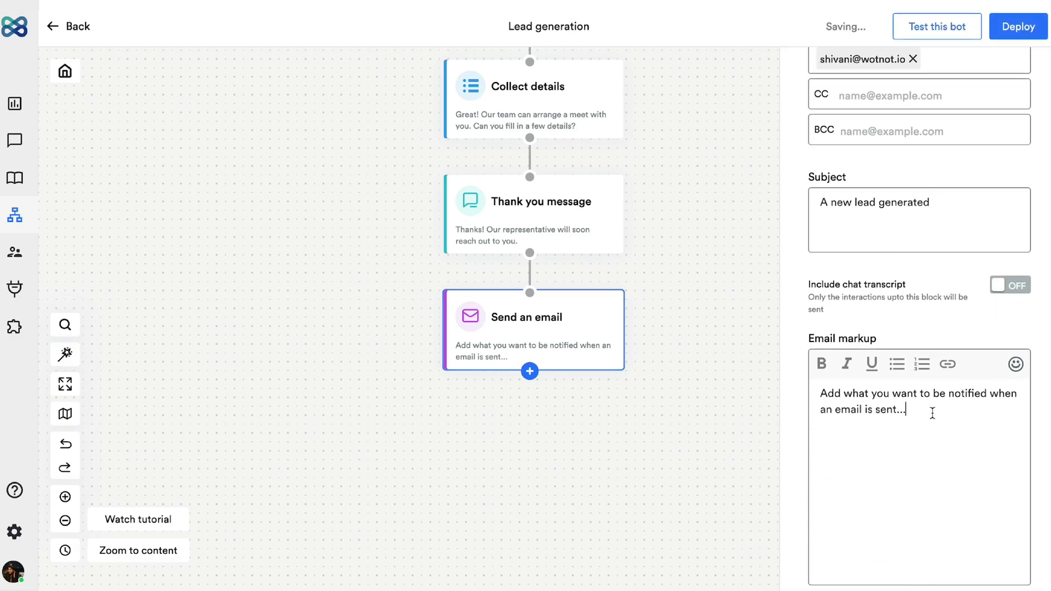
{"action": "key", "text": "ctrl+a"}
{"action": "type", "text": "Hurray!"}
{"action": "key", "text": "Return"}
{"action": "type", "text": "W"}
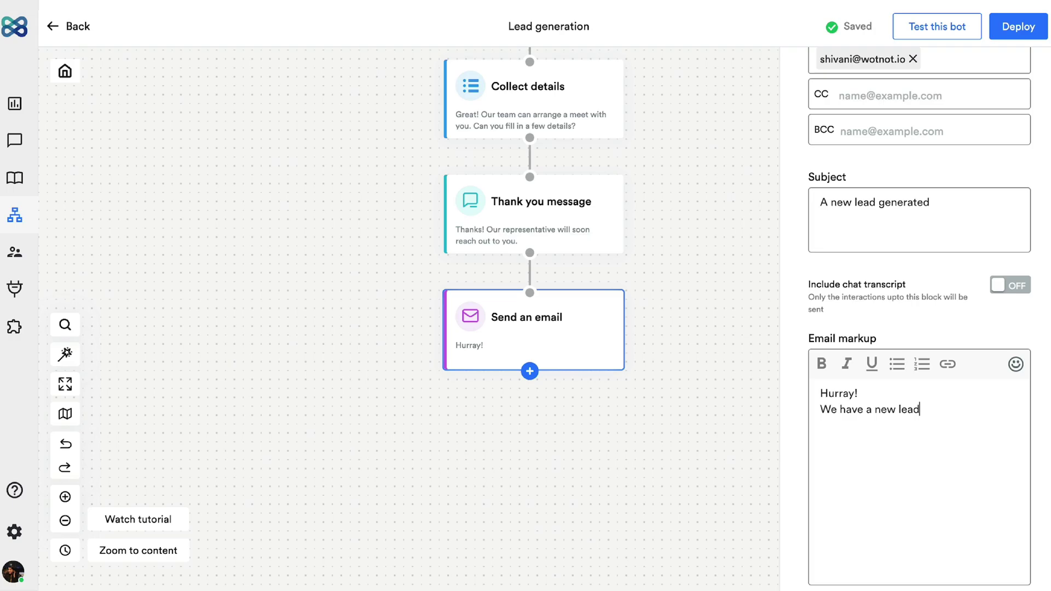
{"action": "left_click", "coordinate": [771, 403]}
Step: Add a Collect Input (Ads) question block under the Advertising option
{"action": "left_click", "coordinate": [448, 179]}
{"action": "left_click", "coordinate": [463, 295]}
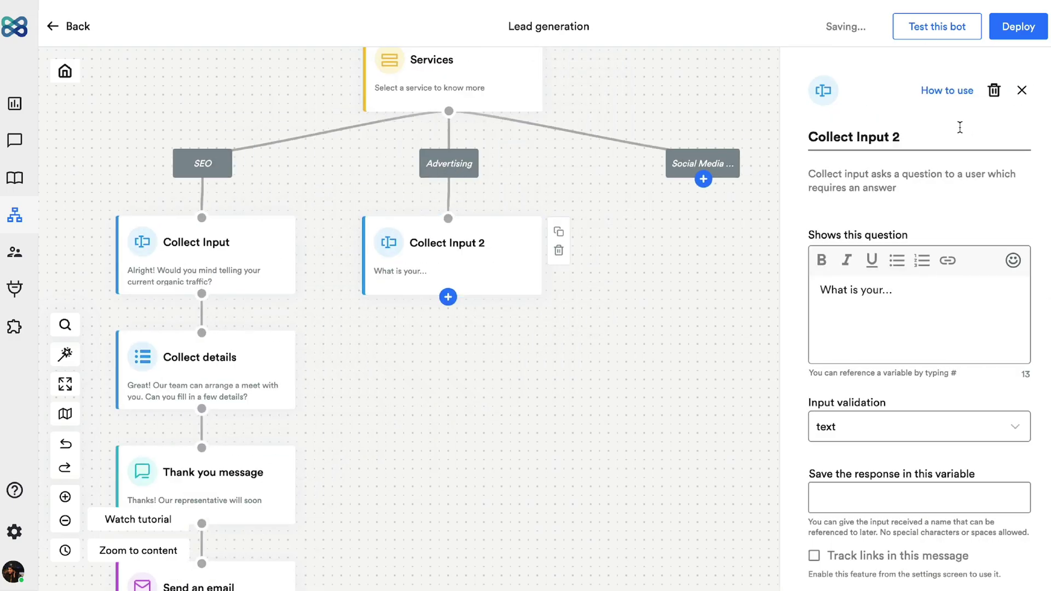
{"action": "left_click", "coordinate": [959, 127]}
{"action": "key", "text": "BackSpace"}
{"action": "type", "text": "("}
{"action": "type", "text": " What"}
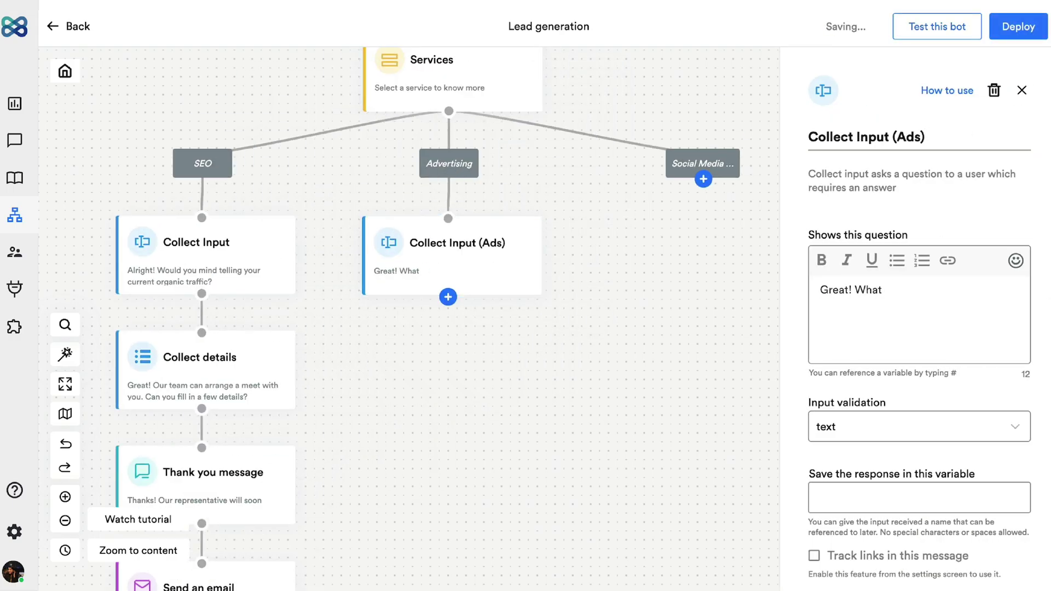
{"action": "type", "text": "?"}
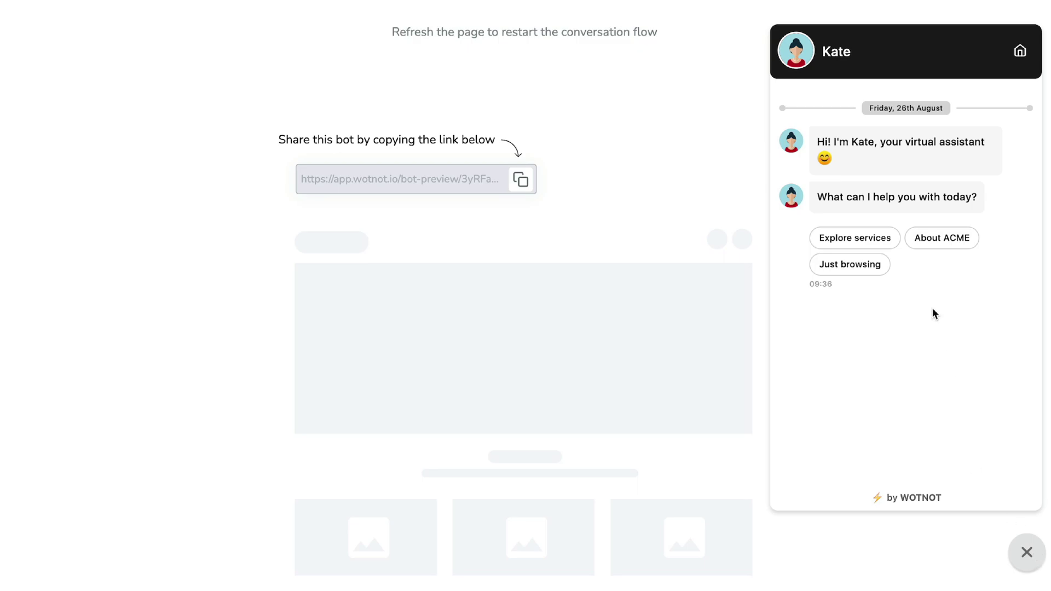
Step: In the test chat, choose About ACME and follow the Customer stories resource
{"action": "left_click", "coordinate": [935, 242]}
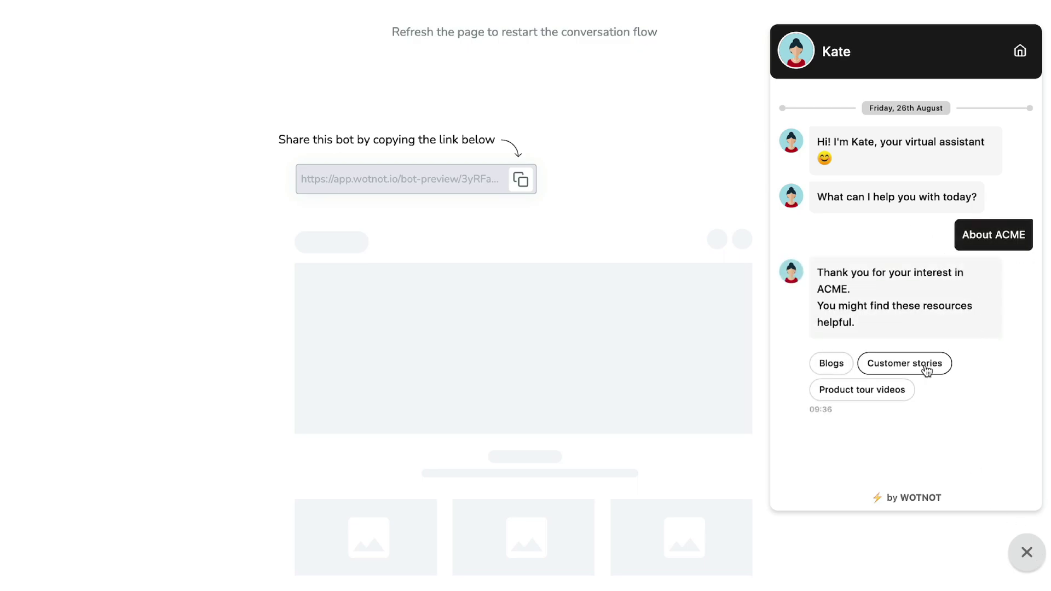
{"action": "left_click", "coordinate": [926, 363]}
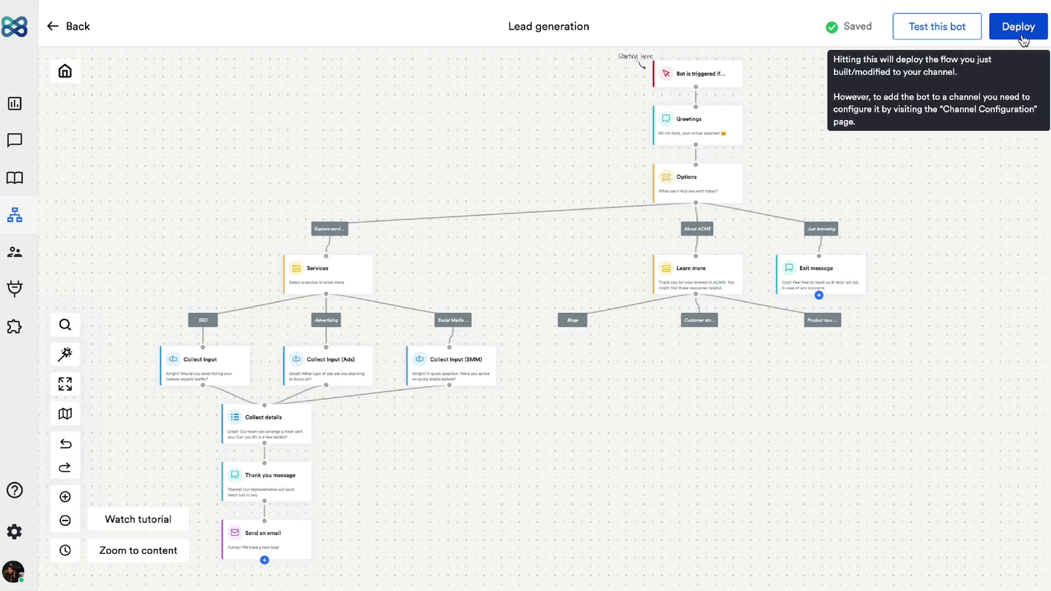
{"action": "left_click", "coordinate": [1021, 38]}
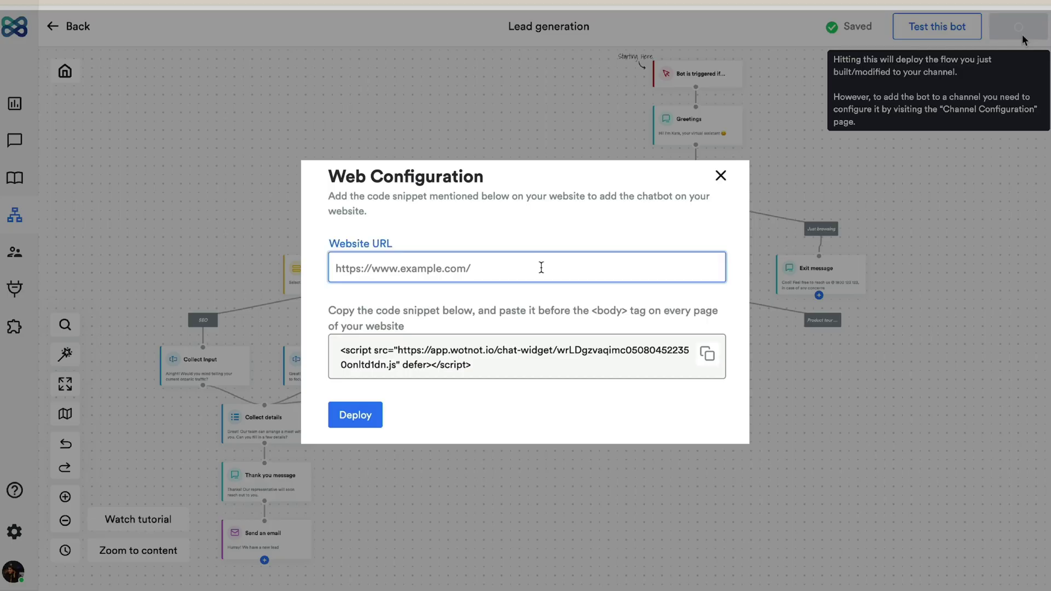
{"action": "type", "text": "https://test.wotnot.io/"}
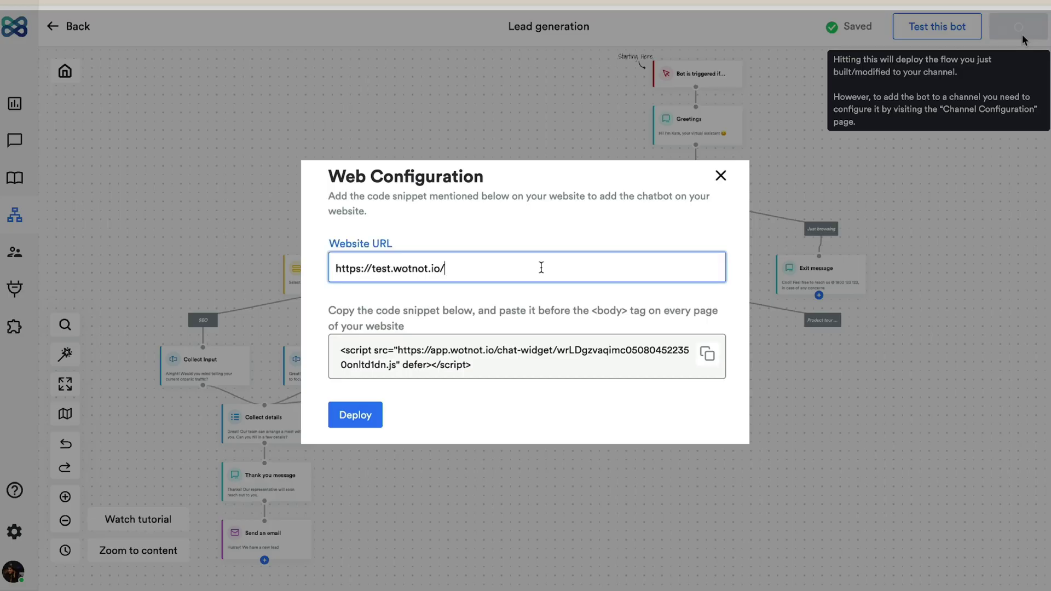
{"action": "left_click", "coordinate": [353, 418]}
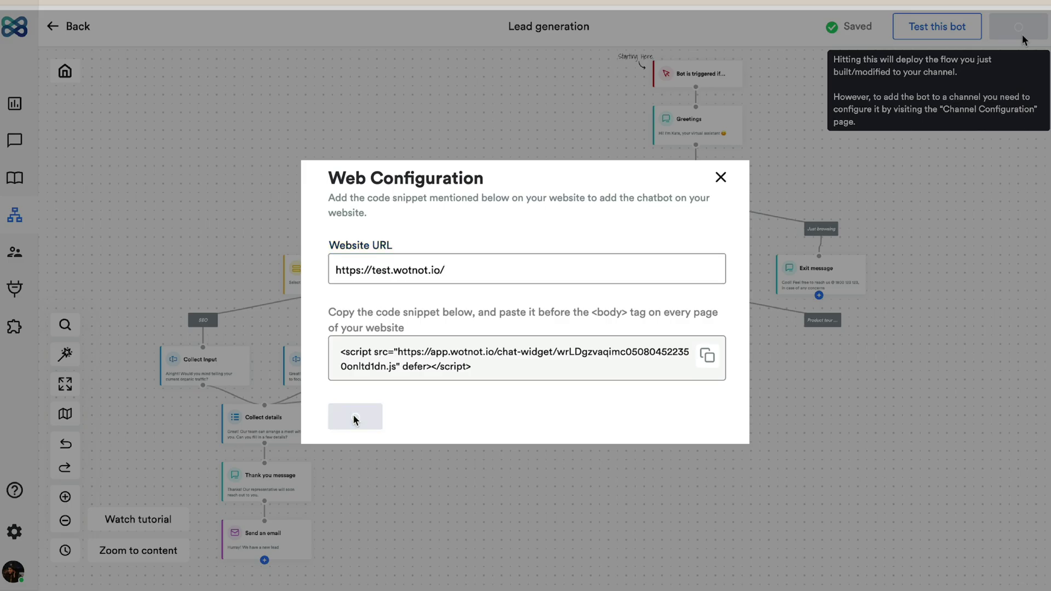